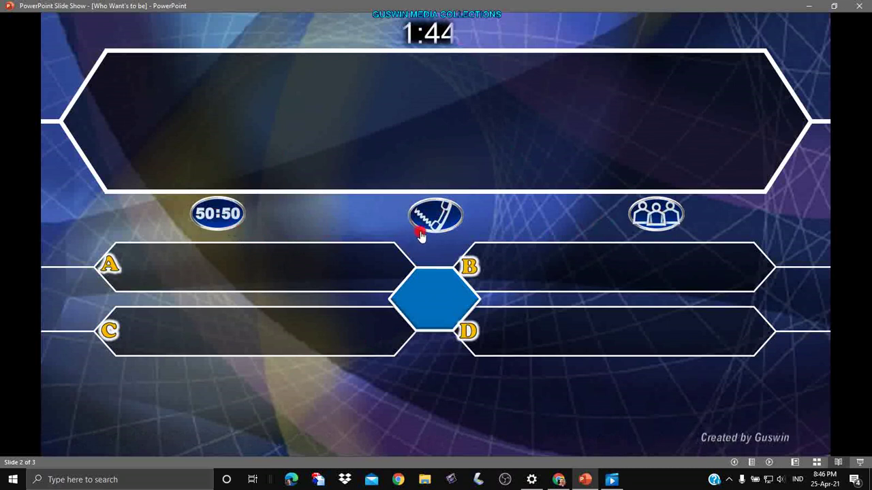
Test the 50:50, phone and audience lifelines and answer B in the running slide show, and end the show.
{"action": "left_click", "coordinate": [224, 228]}
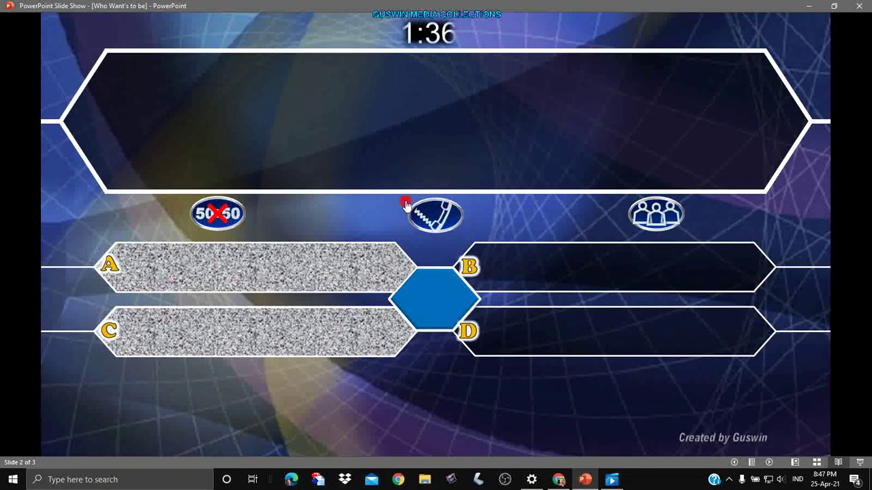
{"action": "left_click", "coordinate": [441, 215]}
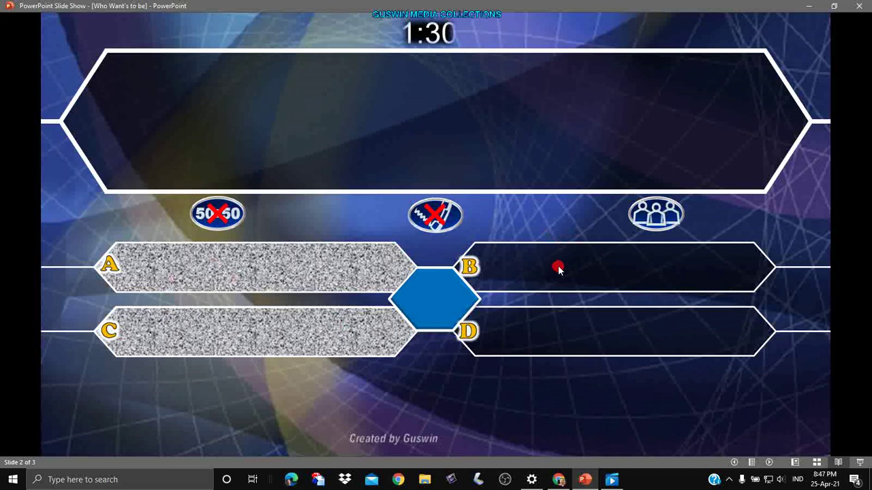
{"action": "left_click", "coordinate": [655, 219]}
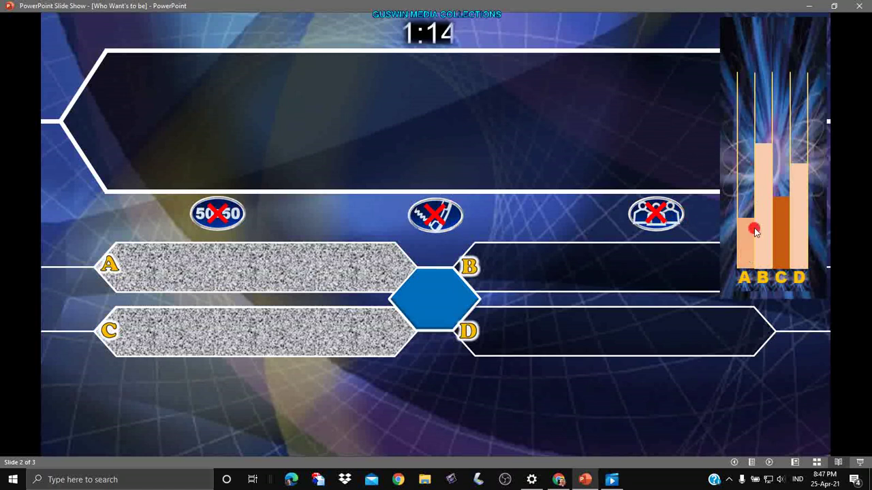
{"action": "left_click", "coordinate": [470, 266]}
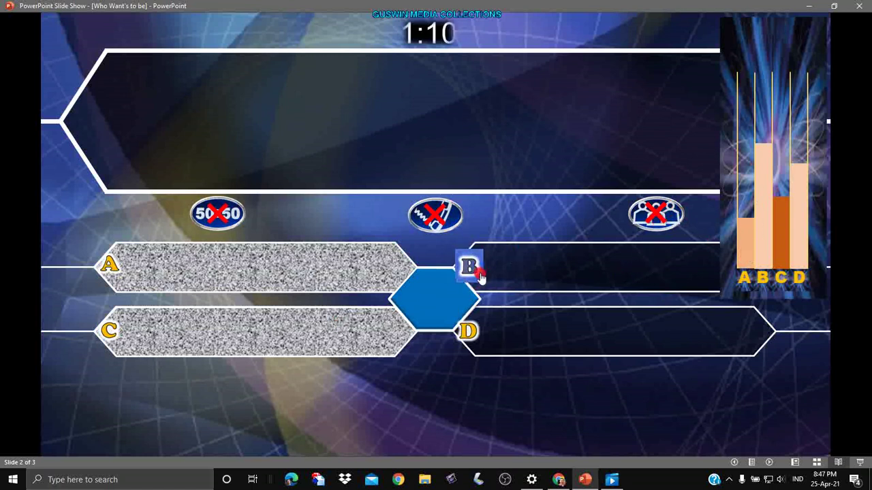
{"action": "left_click", "coordinate": [474, 267]}
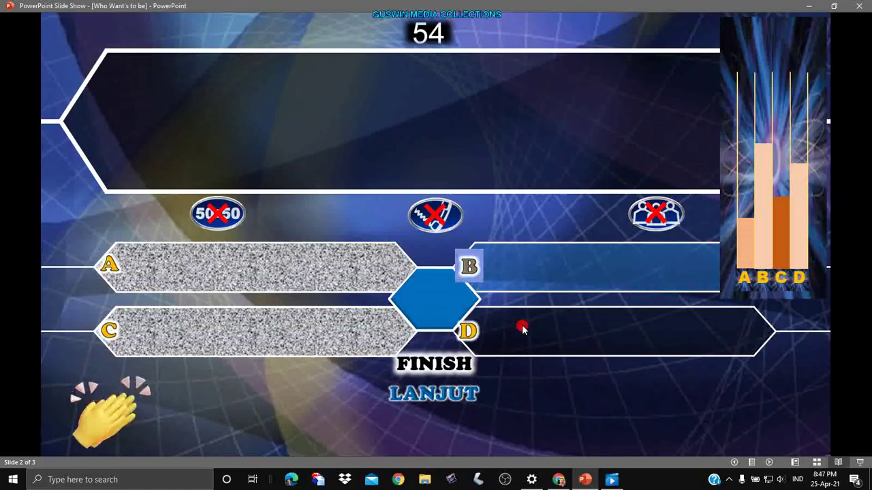
{"action": "key", "text": "Escape"}
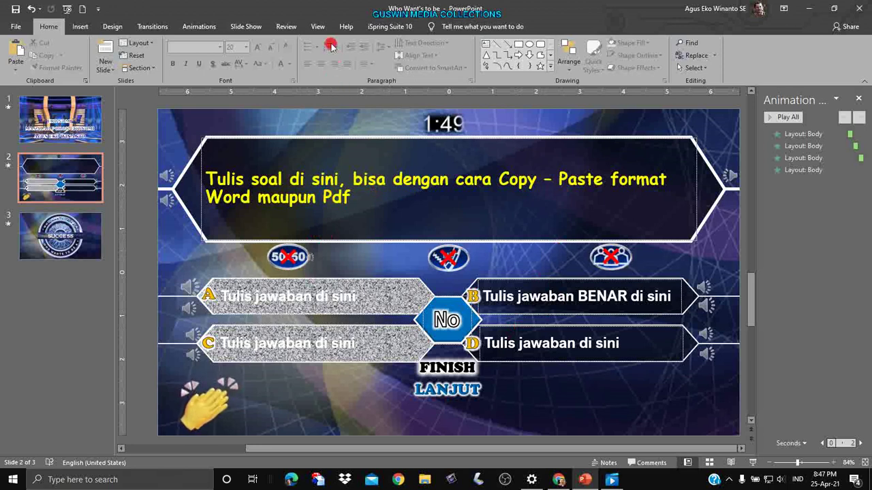
Examine the answer-key layouts available for the question slide, slide 2, without applying one.
{"action": "left_click", "coordinate": [318, 27]}
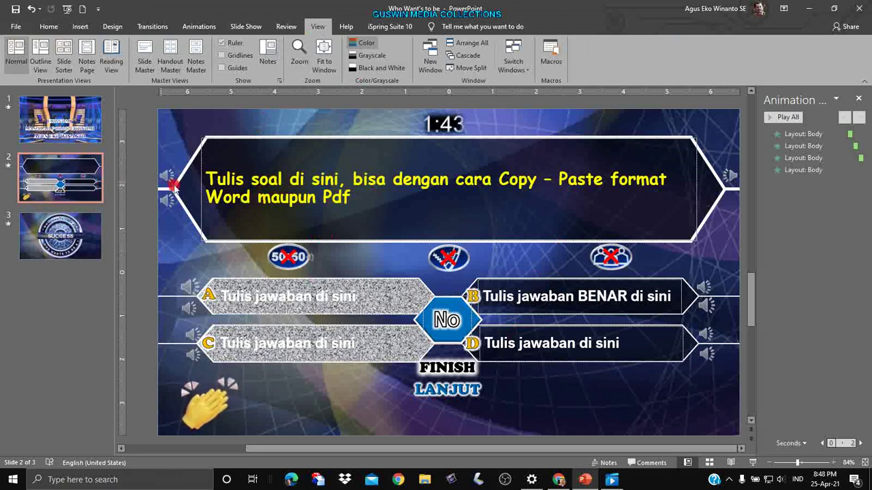
{"action": "left_click", "coordinate": [85, 176]}
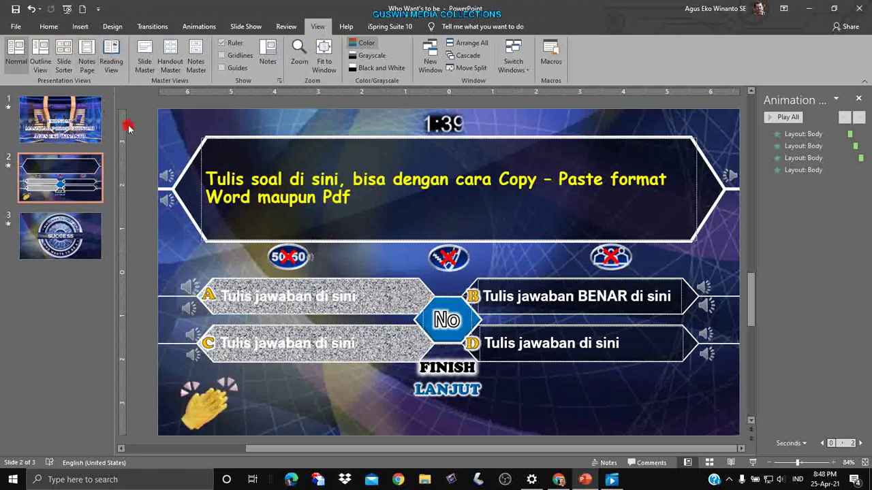
{"action": "left_click", "coordinate": [48, 26]}
{"action": "left_click", "coordinate": [140, 43]}
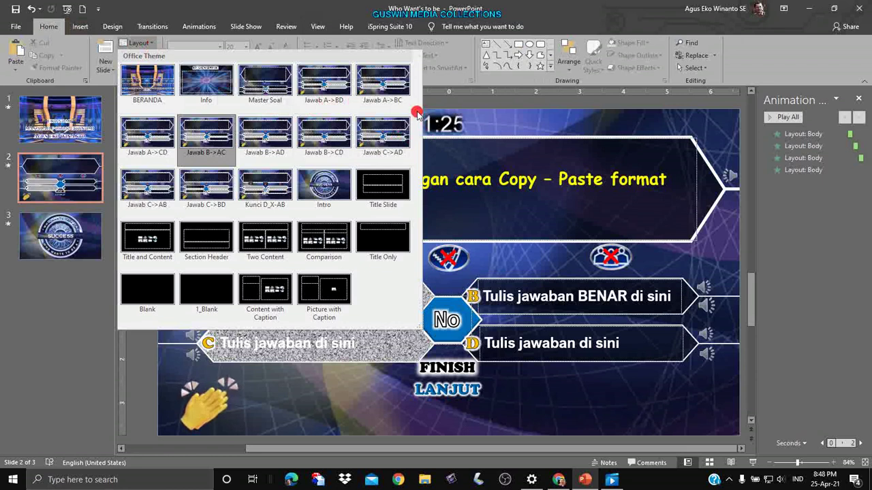
{"action": "left_click", "coordinate": [544, 126]}
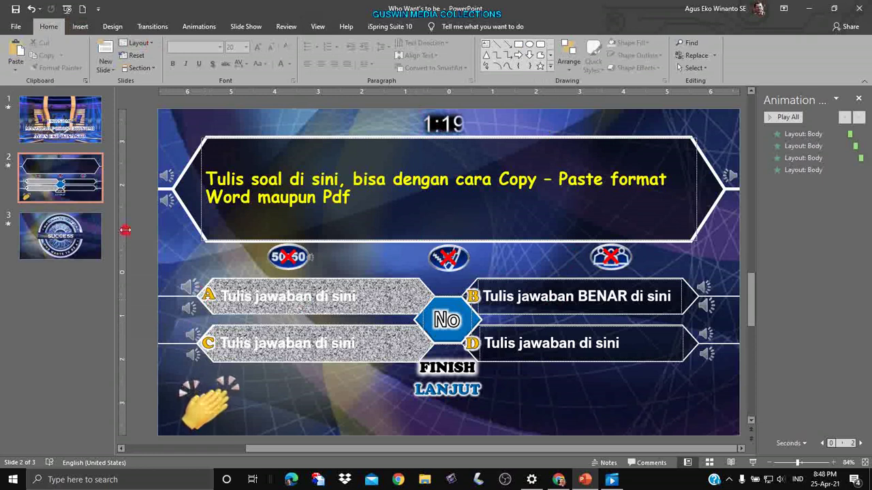
Change slide 2's layout to Jawab C->BD and switch it to Jawab C->AB.
{"action": "left_click", "coordinate": [145, 44]}
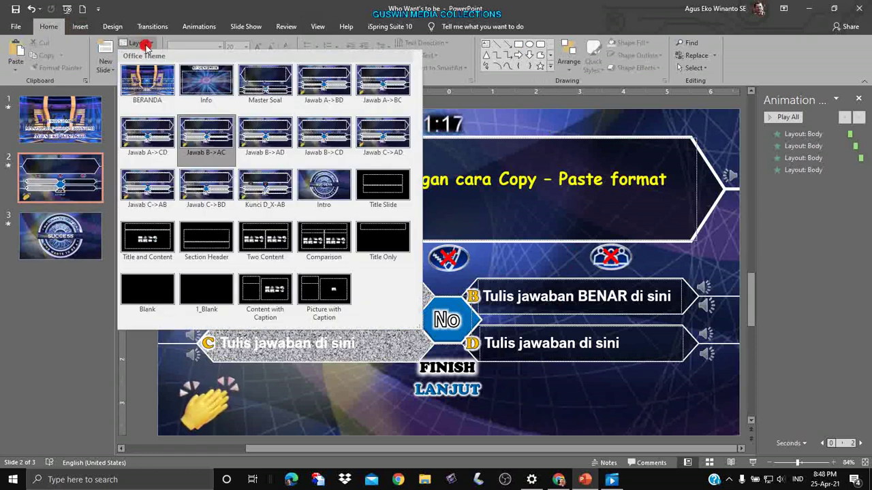
{"action": "left_click", "coordinate": [204, 192]}
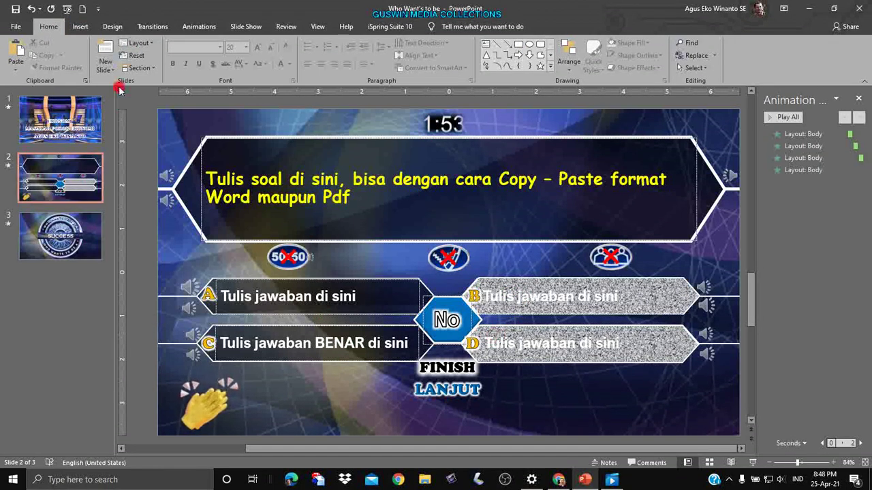
{"action": "left_click", "coordinate": [136, 43]}
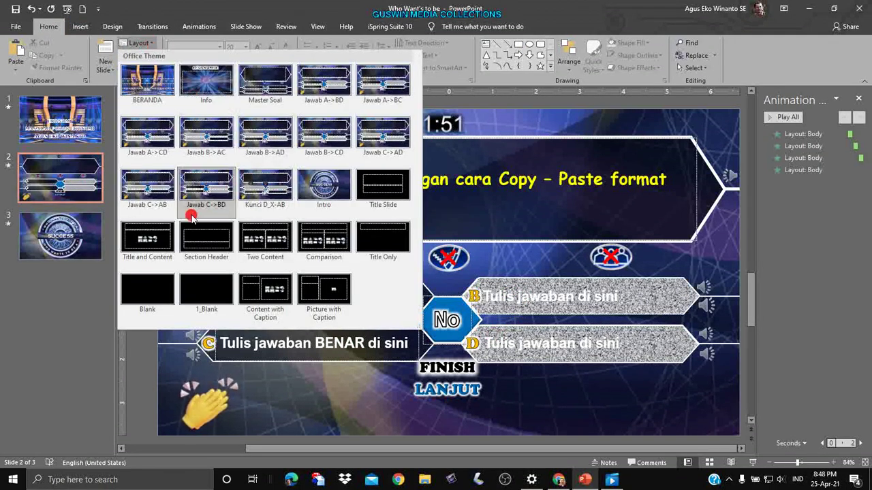
{"action": "left_click", "coordinate": [134, 194]}
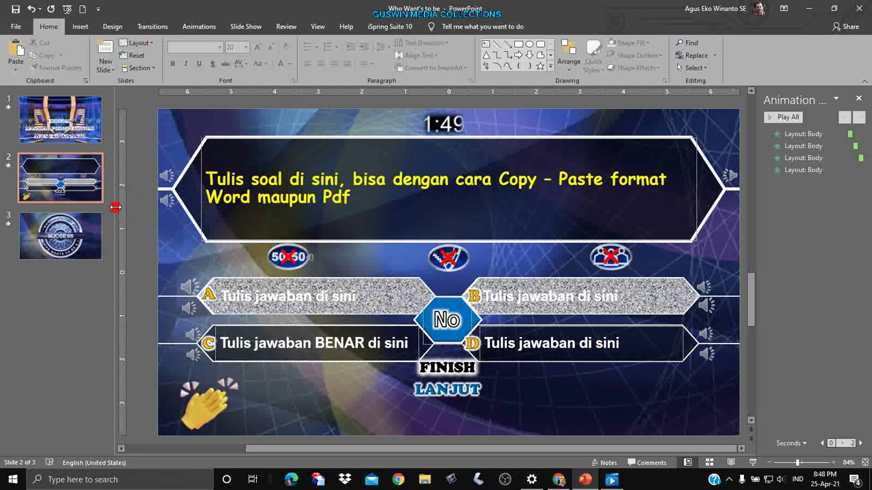
Delete the question slide, slide 2, from the presentation.
{"action": "left_click", "coordinate": [85, 189]}
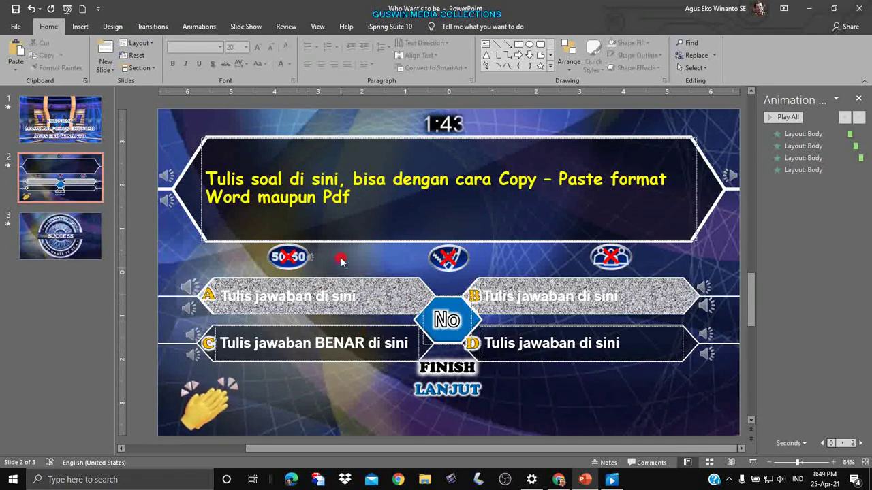
{"action": "left_click", "coordinate": [73, 198]}
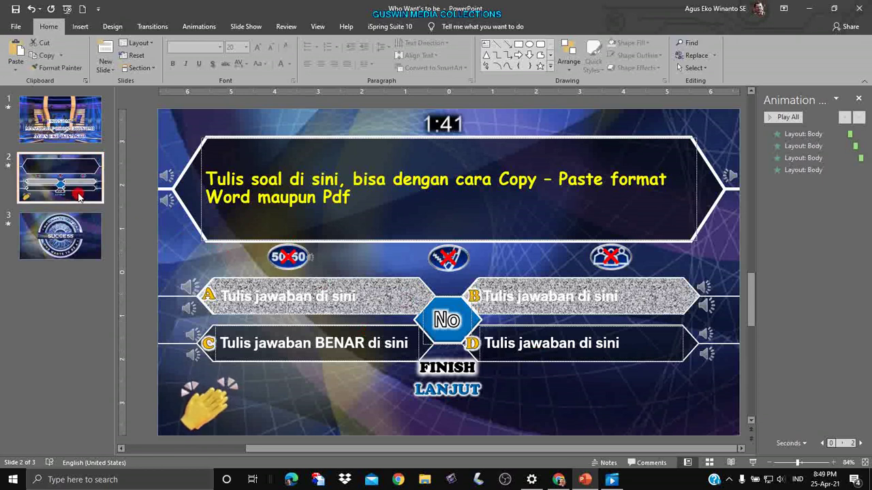
{"action": "key", "text": "Delete"}
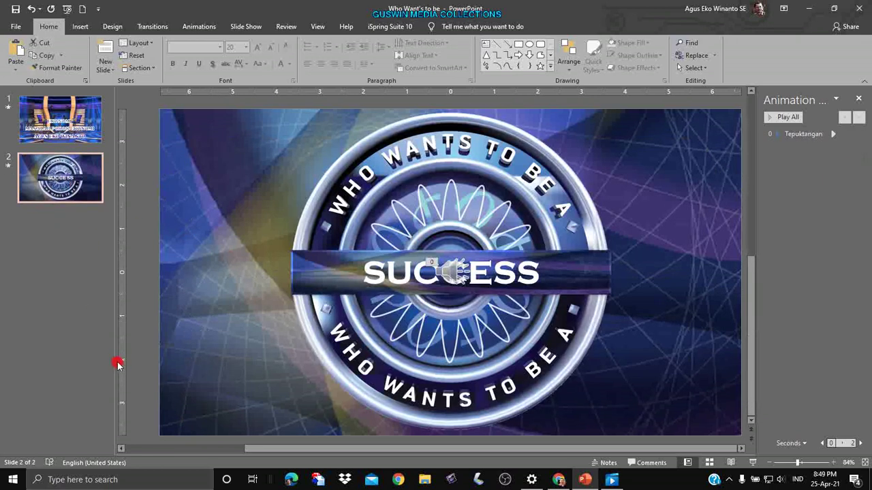
{"action": "left_click", "coordinate": [422, 233]}
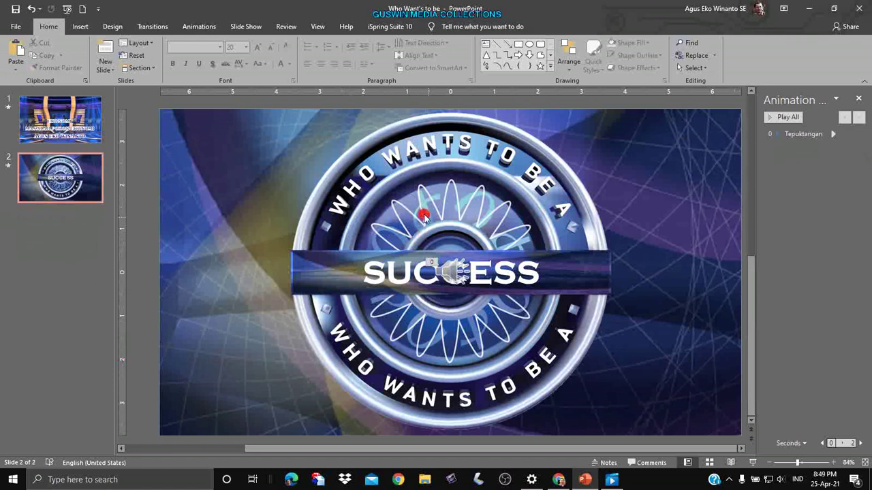
Apply the Jawab C->BD layout to the SUCCESS slide, slide 2, making it a question slide.
{"action": "left_click", "coordinate": [85, 203]}
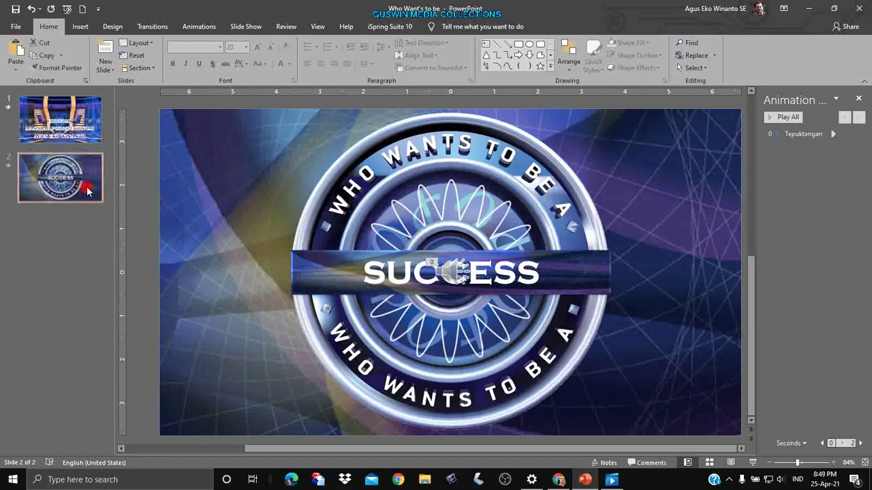
{"action": "left_click", "coordinate": [136, 43]}
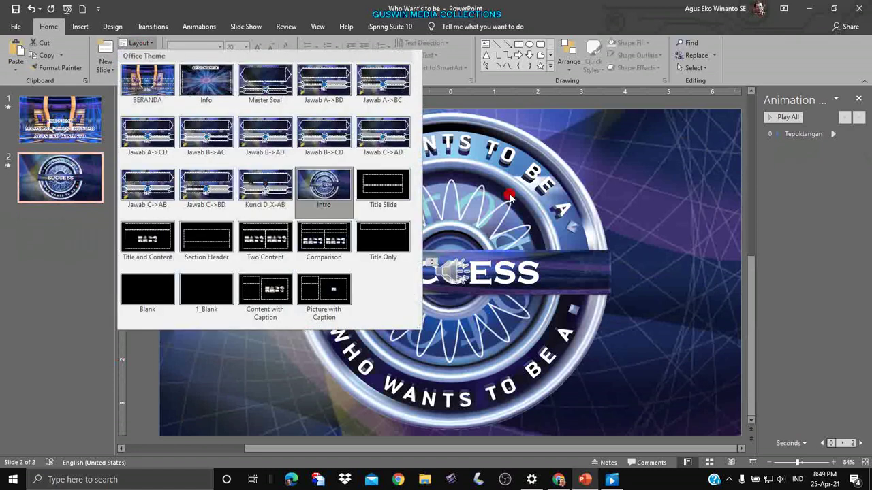
{"action": "left_click", "coordinate": [205, 192]}
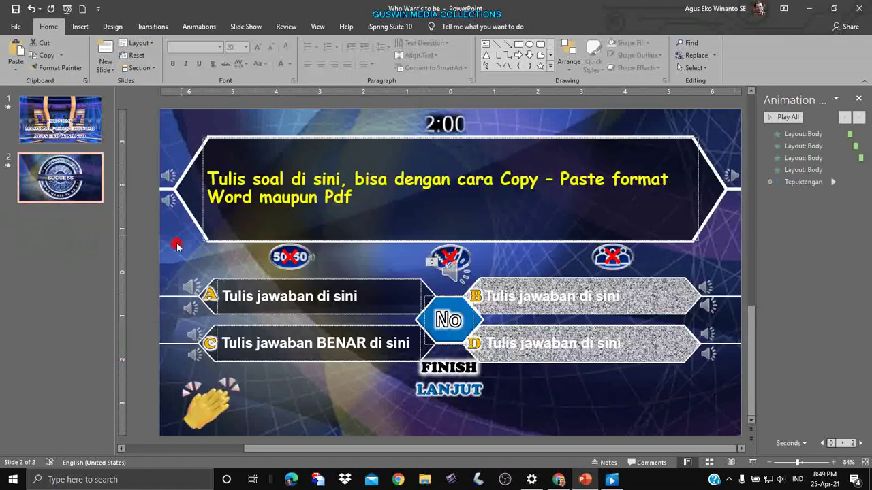
Insert a new slide after slide 2 and give it the Intro layout.
{"action": "left_click", "coordinate": [74, 208]}
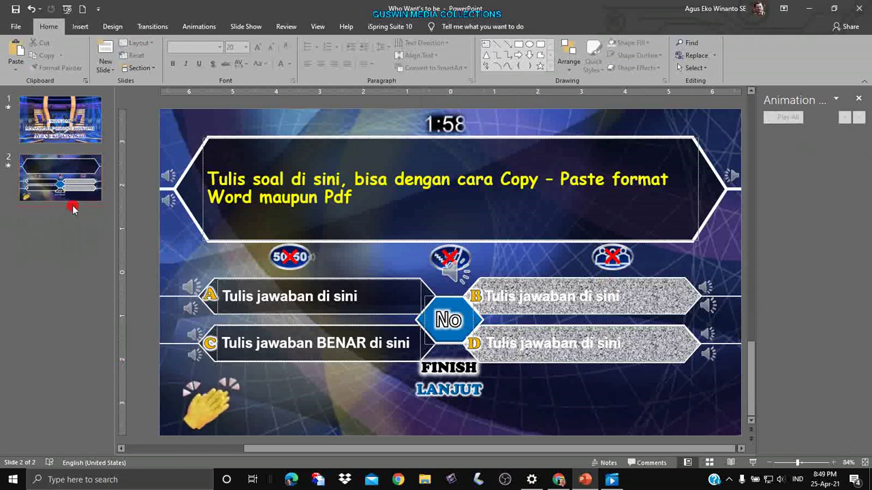
{"action": "left_click", "coordinate": [105, 64]}
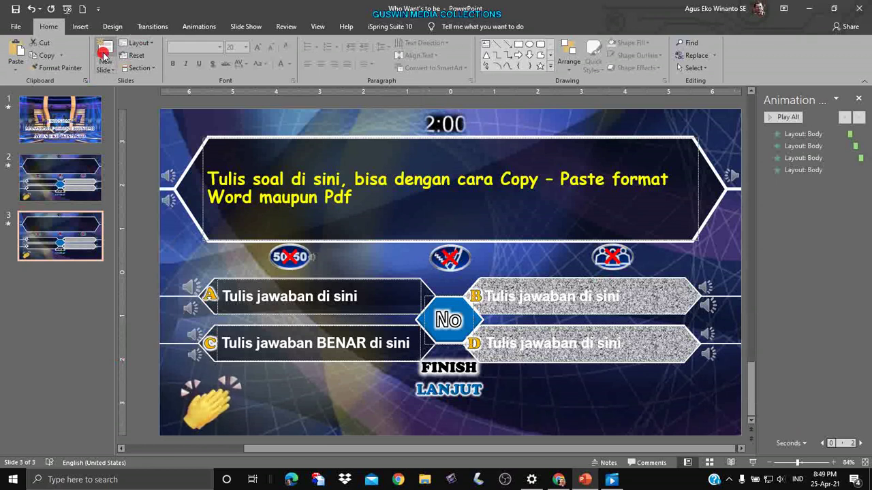
{"action": "left_click", "coordinate": [153, 44]}
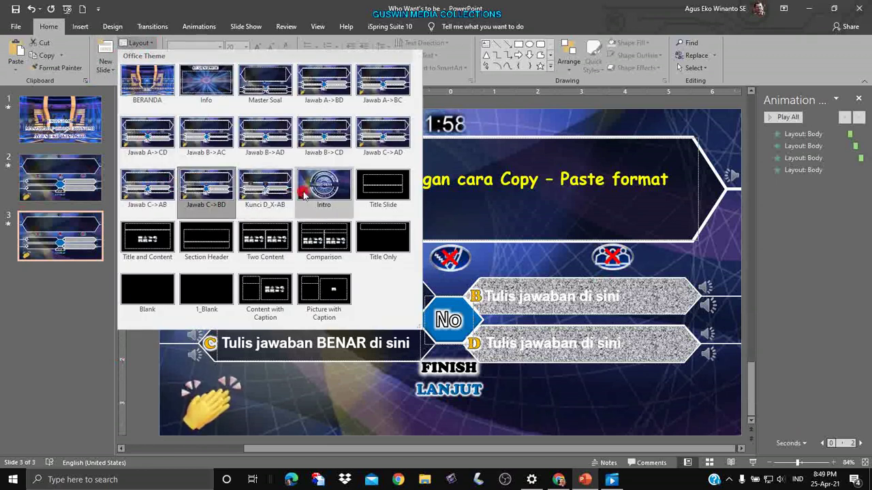
{"action": "left_click", "coordinate": [209, 192]}
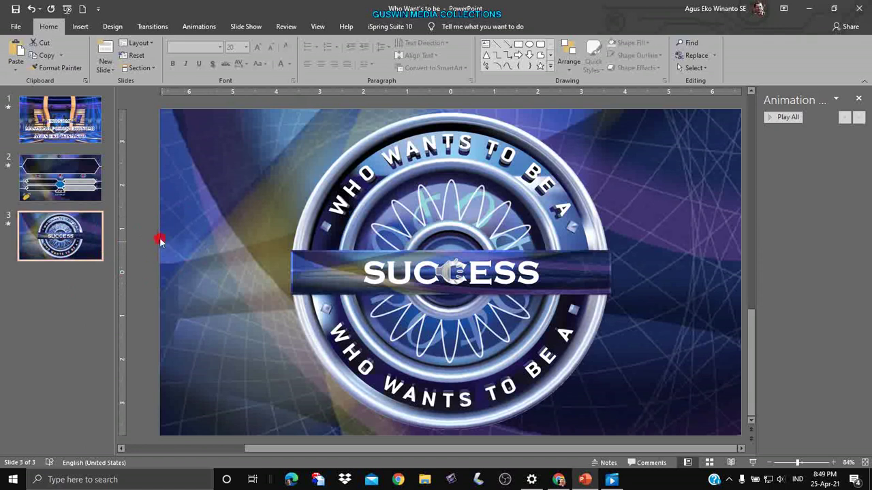
Inspect the editable question placeholder and the A and C answer placeholders on slide 2 without entering text.
{"action": "left_click", "coordinate": [76, 187]}
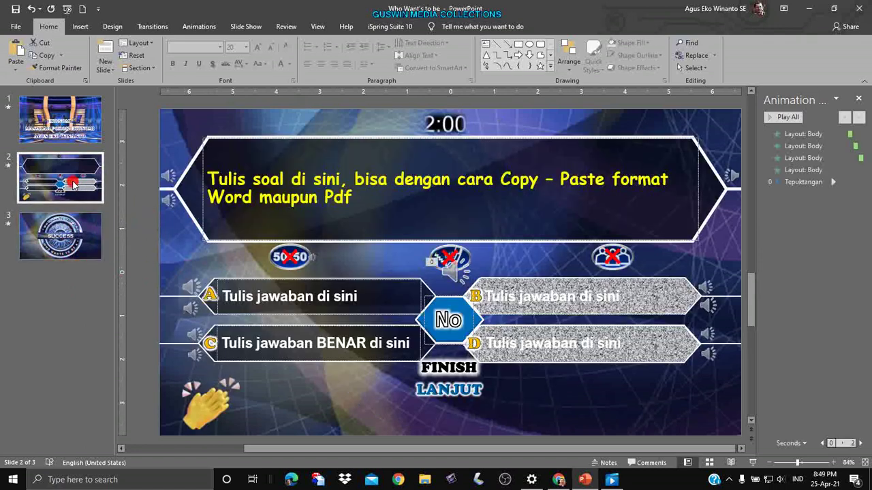
{"action": "left_click", "coordinate": [254, 197]}
{"action": "left_click", "coordinate": [263, 296]}
{"action": "left_click", "coordinate": [275, 324]}
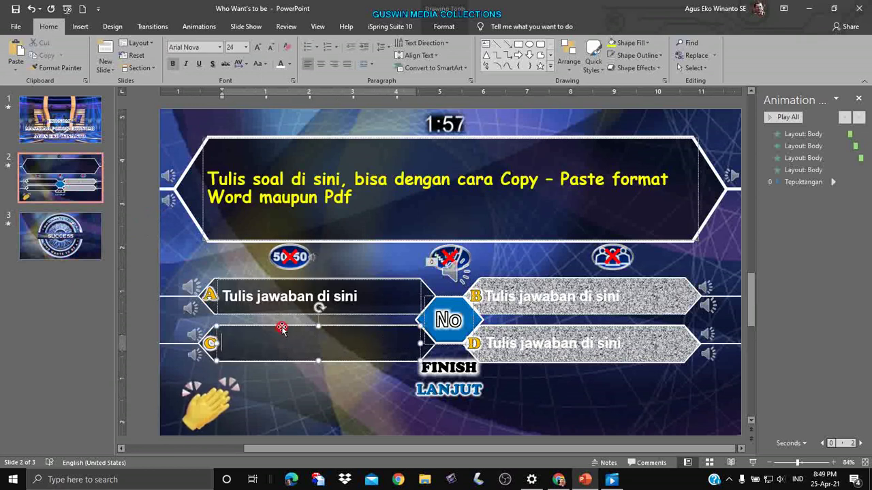
{"action": "left_click", "coordinate": [300, 200]}
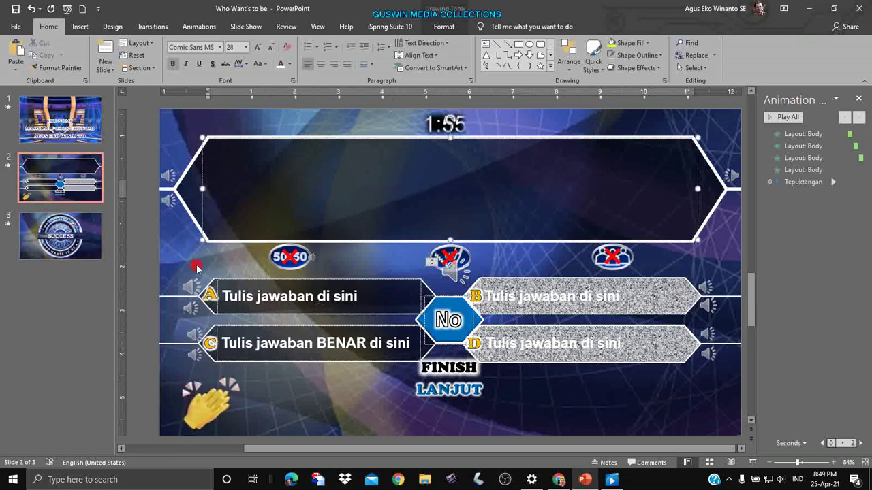
{"action": "left_click", "coordinate": [175, 250]}
{"action": "left_click", "coordinate": [302, 193]}
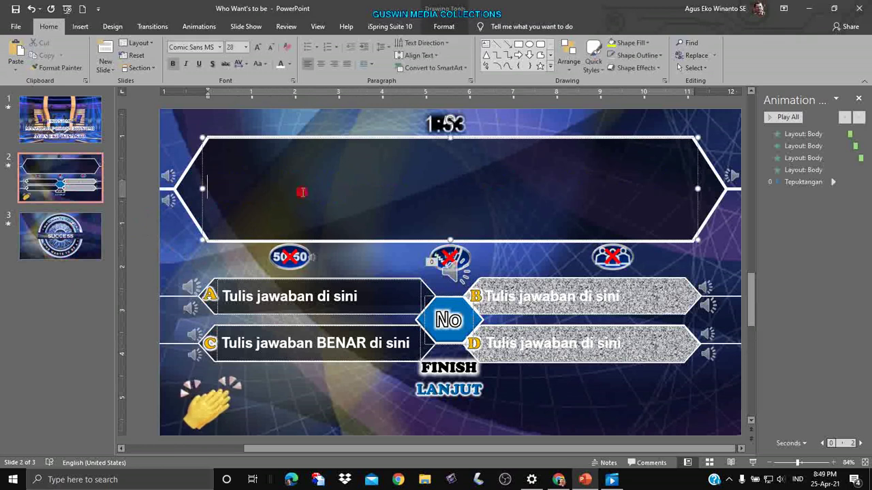
{"action": "left_click", "coordinate": [339, 291]}
{"action": "left_click", "coordinate": [328, 342]}
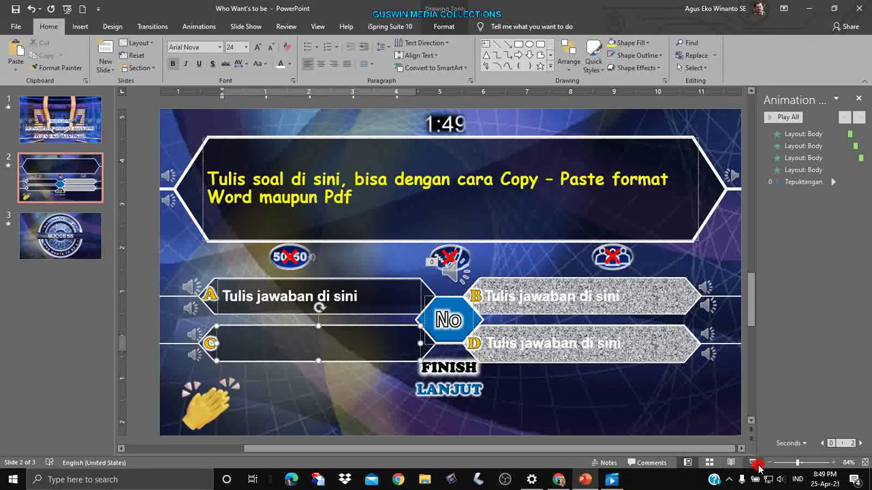
Preview slide 2 as a slide show, use its 50:50 lifeline, and end the show.
{"action": "key", "text": "shift+F5"}
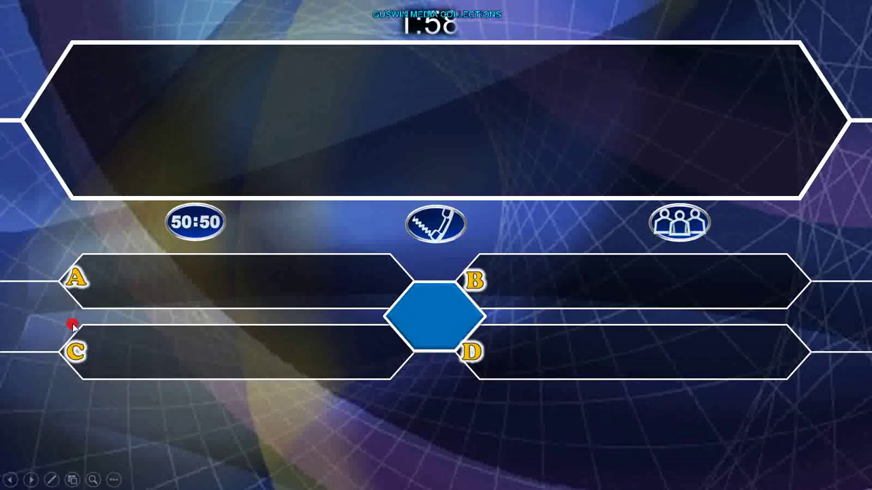
{"action": "left_click", "coordinate": [179, 222]}
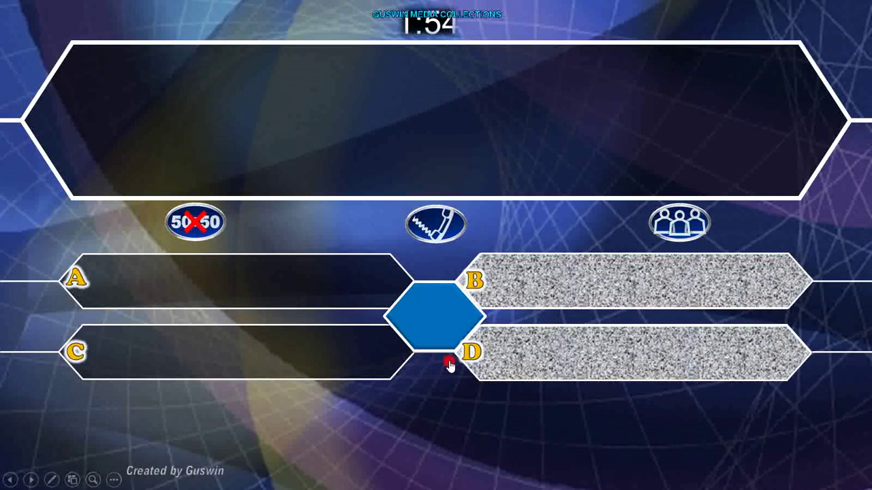
{"action": "key", "text": "Escape"}
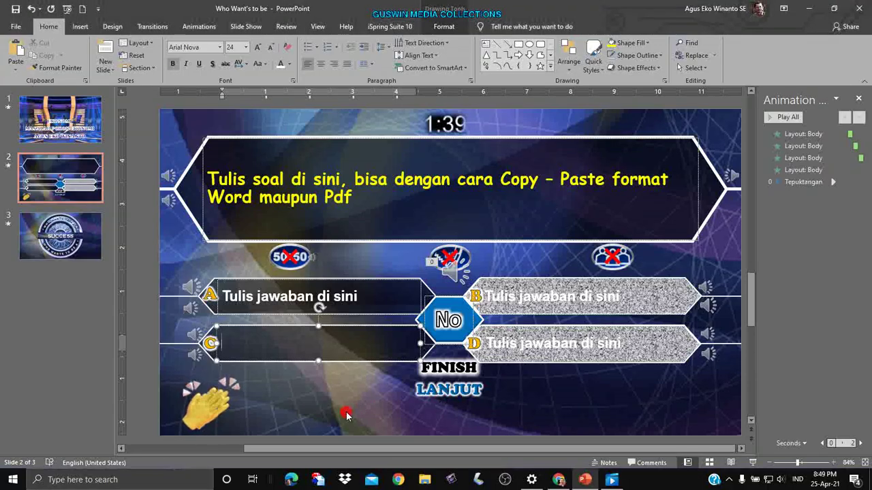
View the SUCCESS slide and return to question slide 2.
{"action": "key", "text": "Page_Down"}
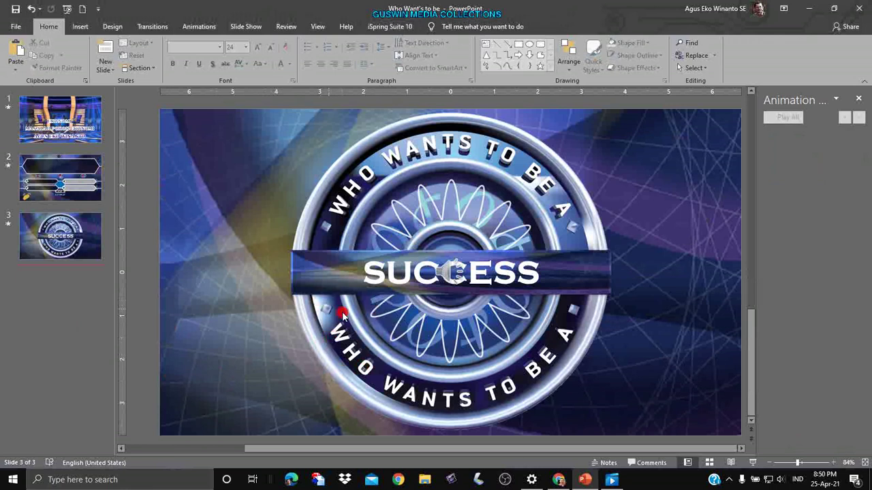
{"action": "left_click", "coordinate": [60, 179]}
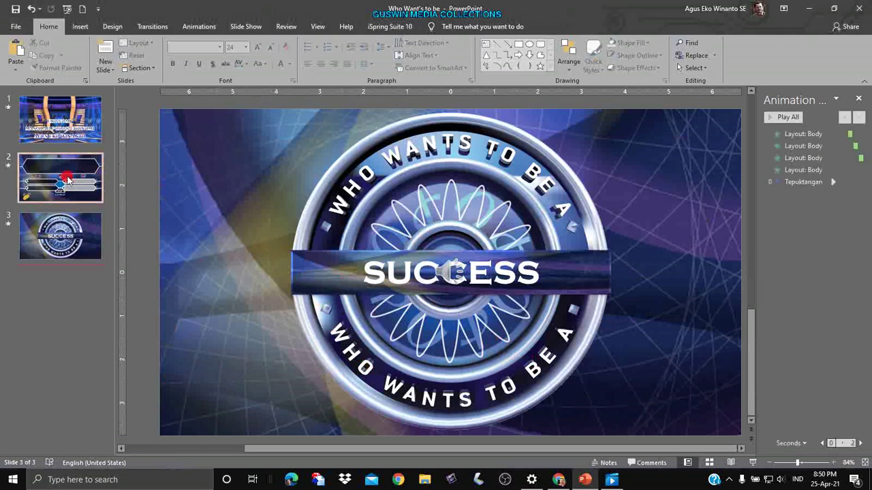
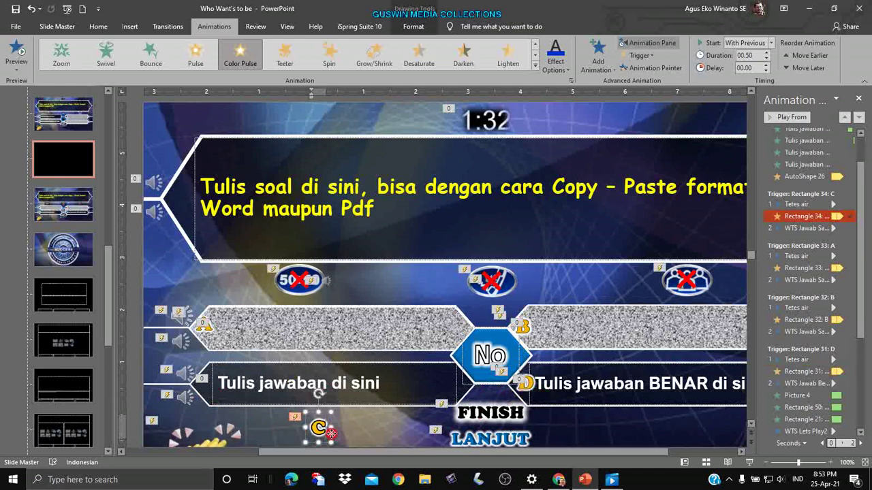
Place the letter C back at the start of answer box C and check the animation of the letter D.
{"action": "left_click_drag", "start_coordinate": [331, 433], "coordinate": [217, 391]}
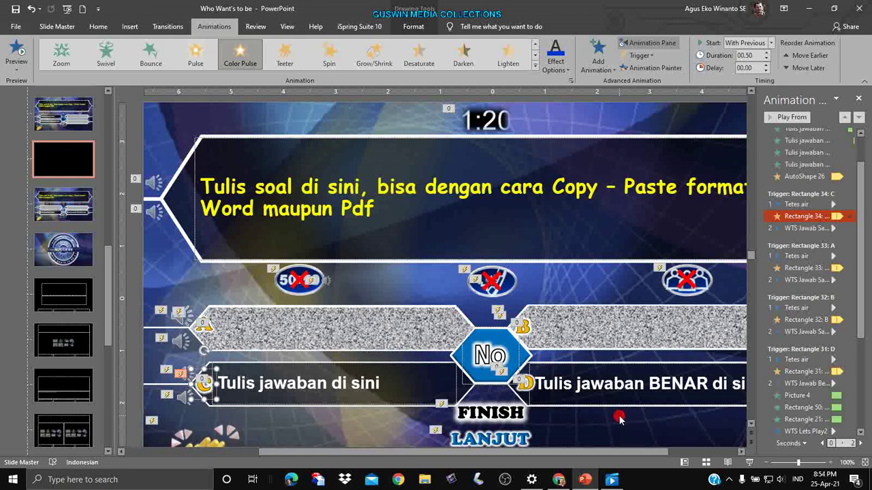
{"action": "left_click", "coordinate": [530, 388]}
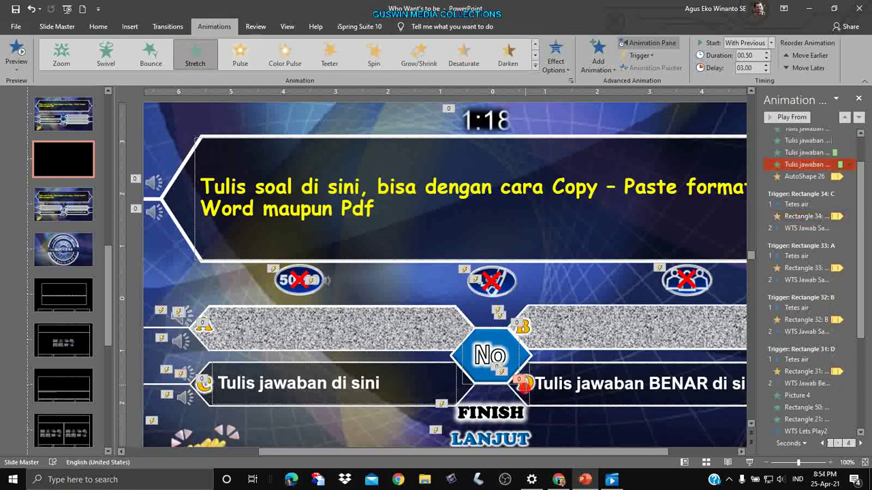
{"action": "left_click", "coordinate": [526, 385]}
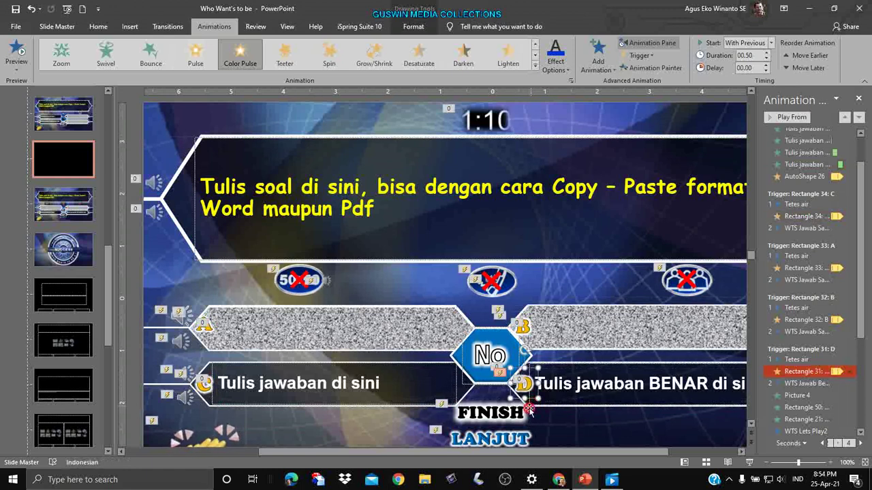
Move answer box D's Color Pulse animation (AutoShape 26) into the Rectangle 31: D trigger, directly after the WTS Jawab Be... sound.
{"action": "left_click", "coordinate": [568, 407]}
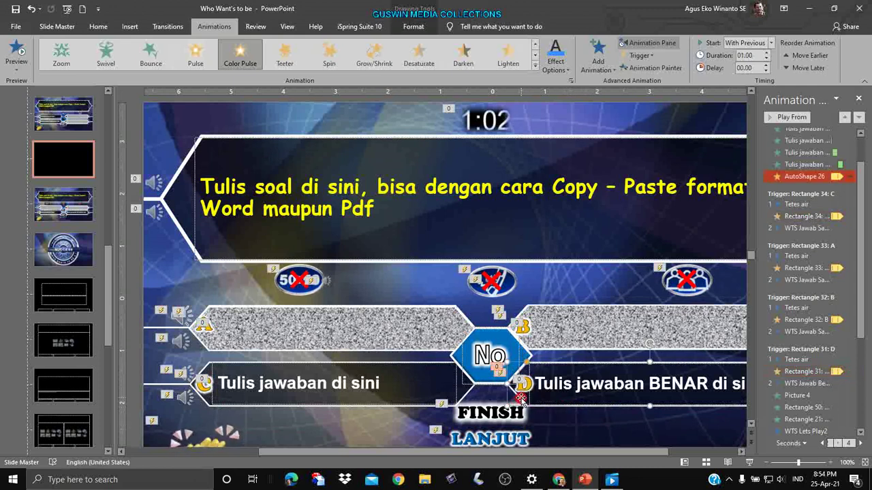
{"action": "scroll", "coordinate": [849, 171], "scroll_direction": "up", "scroll_amount": 2}
{"action": "left_click", "coordinate": [849, 171]}
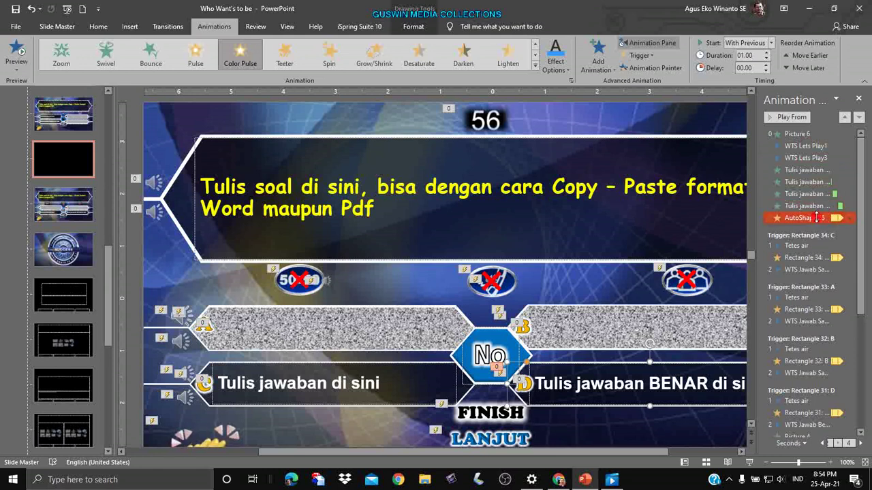
{"action": "scroll", "coordinate": [851, 243], "scroll_direction": "down", "scroll_amount": 3}
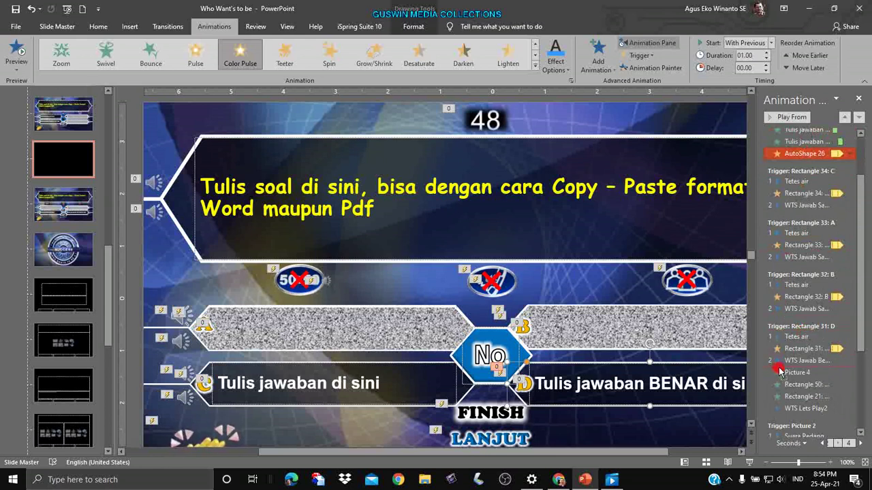
{"action": "left_click_drag", "start_coordinate": [780, 370], "coordinate": [780, 367]}
{"action": "left_click", "coordinate": [789, 349]}
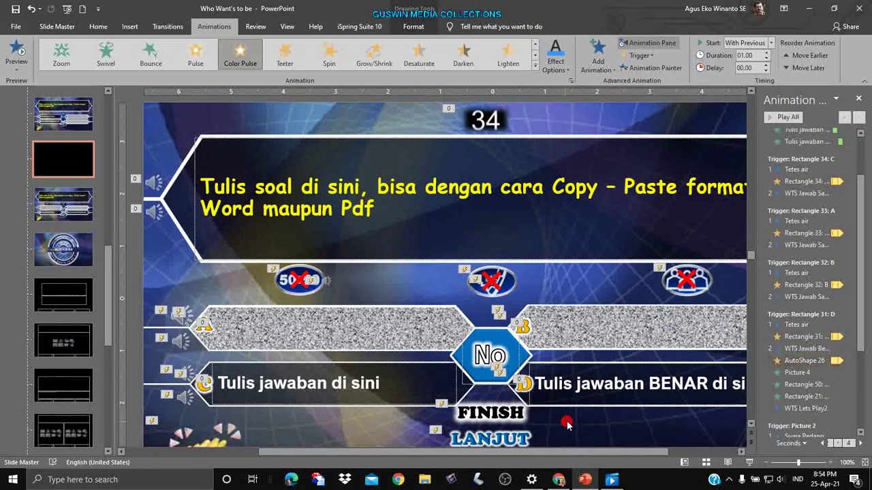
{"action": "left_click", "coordinate": [481, 325]}
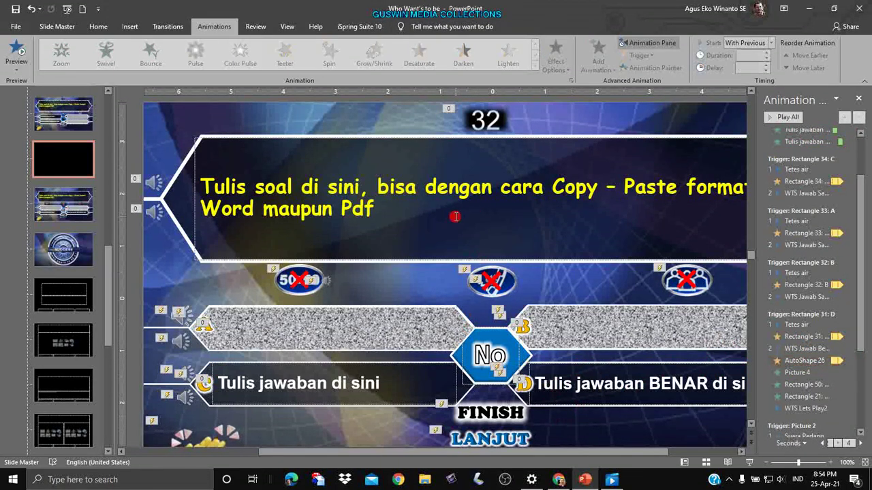
Close the master view and apply the Jawab D->BA layout to slide 2.
{"action": "left_click", "coordinate": [57, 26]}
{"action": "left_click", "coordinate": [444, 49]}
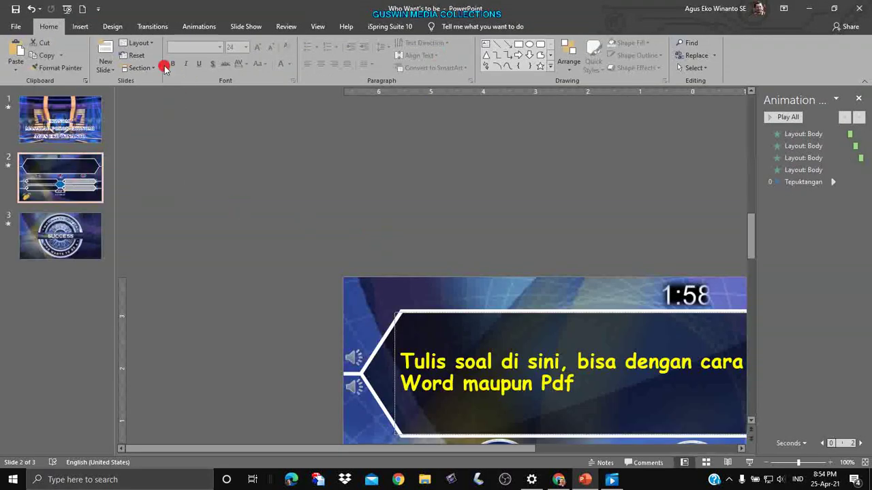
{"action": "left_click", "coordinate": [141, 42]}
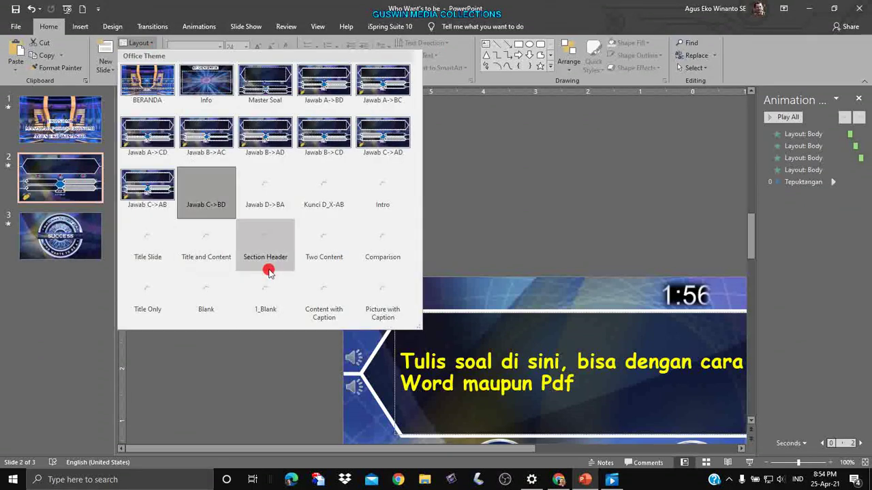
{"action": "left_click", "coordinate": [274, 198]}
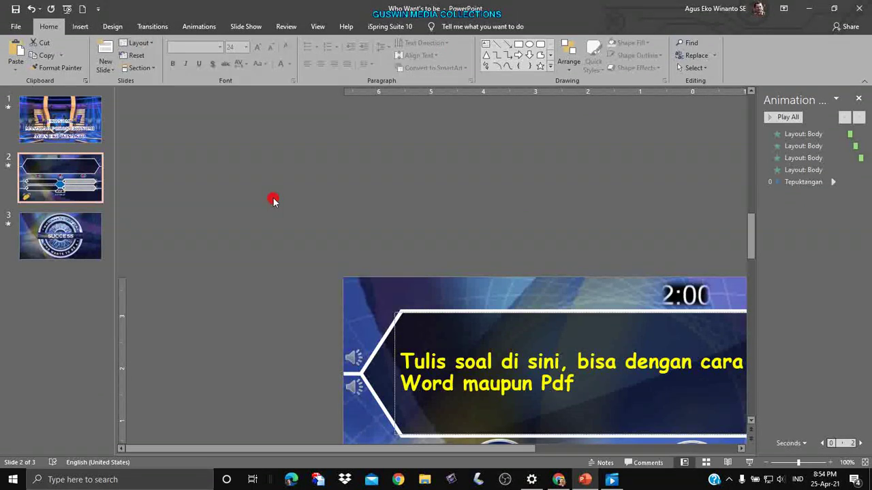
{"action": "scroll", "coordinate": [352, 283], "scroll_direction": "down", "scroll_amount": 2}
{"action": "scroll", "coordinate": [353, 286], "scroll_direction": "down", "scroll_amount": 2}
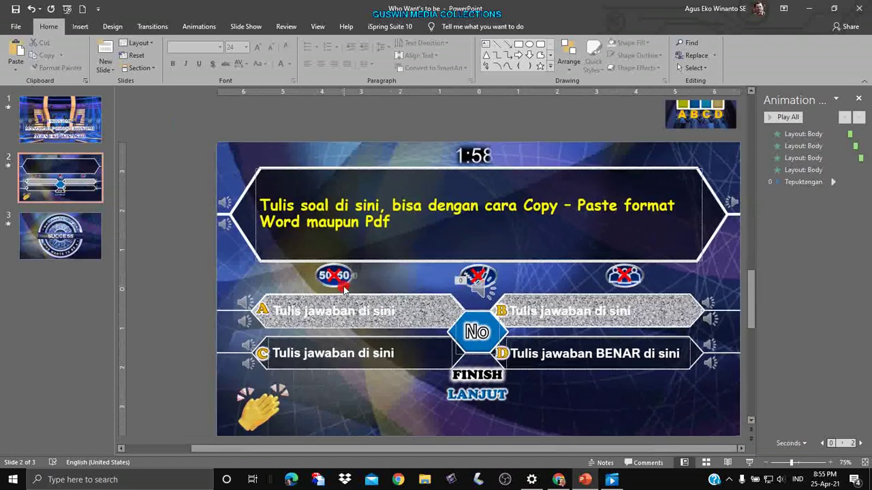
{"action": "scroll", "coordinate": [484, 335], "scroll_direction": "up", "scroll_amount": 2}
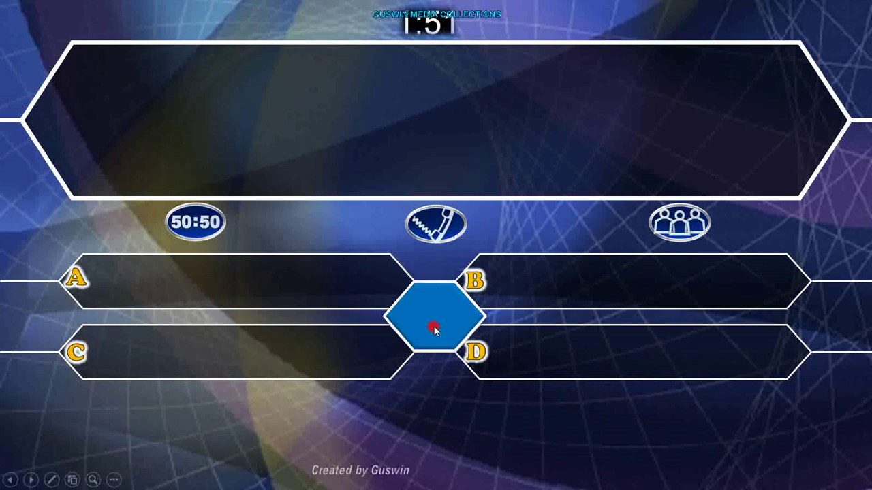
Test slide 2 in the slide show by answering D and using the 50:50, phone and audience lifelines, and end the show.
{"action": "left_click", "coordinate": [476, 352]}
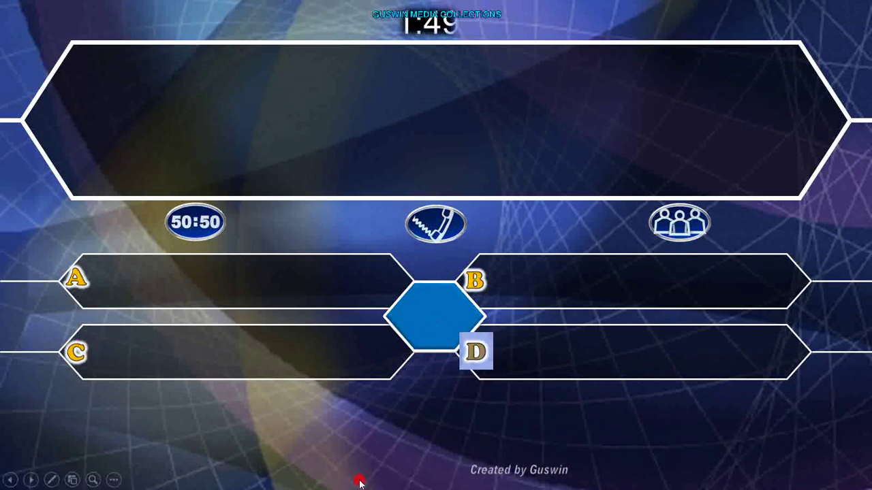
{"action": "left_click", "coordinate": [480, 354]}
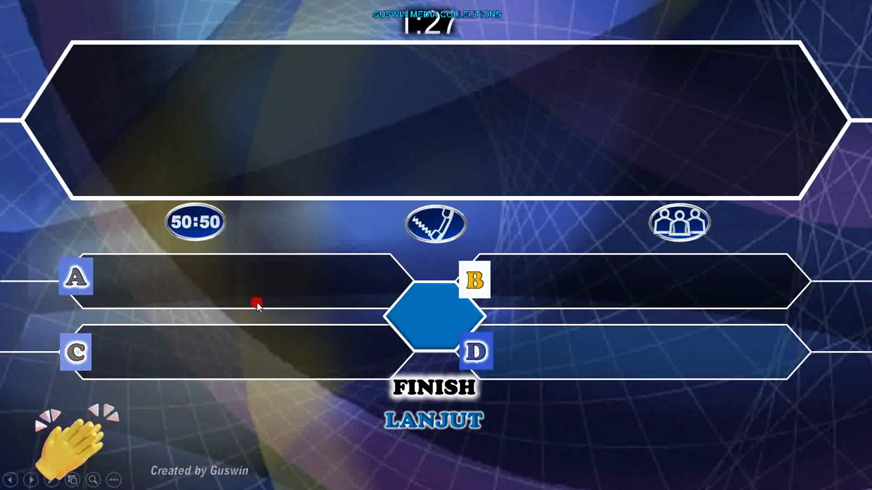
{"action": "left_click", "coordinate": [196, 230]}
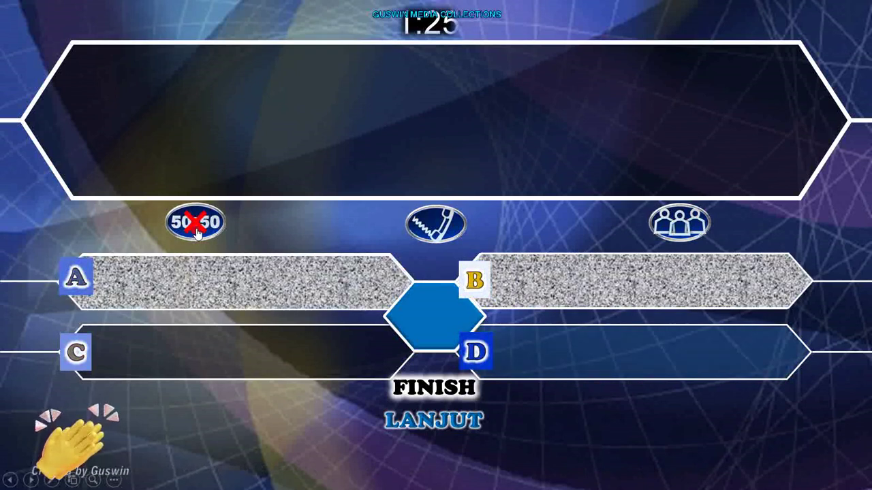
{"action": "left_click", "coordinate": [435, 225]}
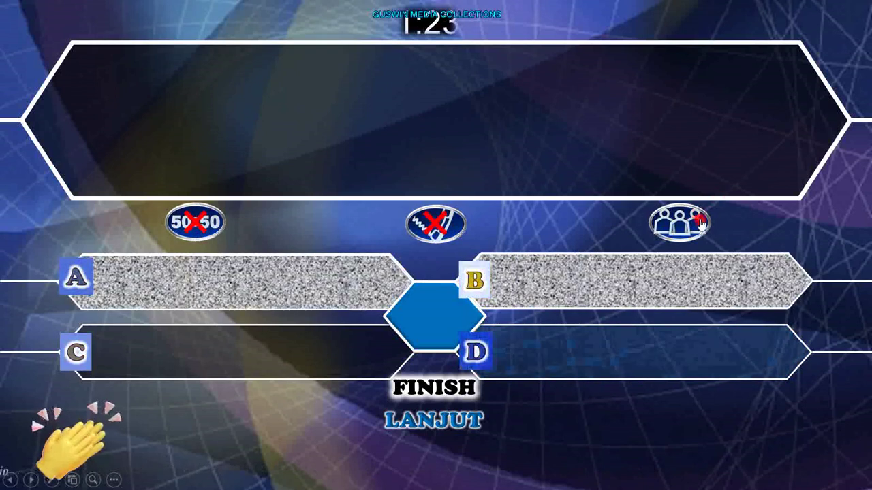
{"action": "left_click", "coordinate": [679, 223]}
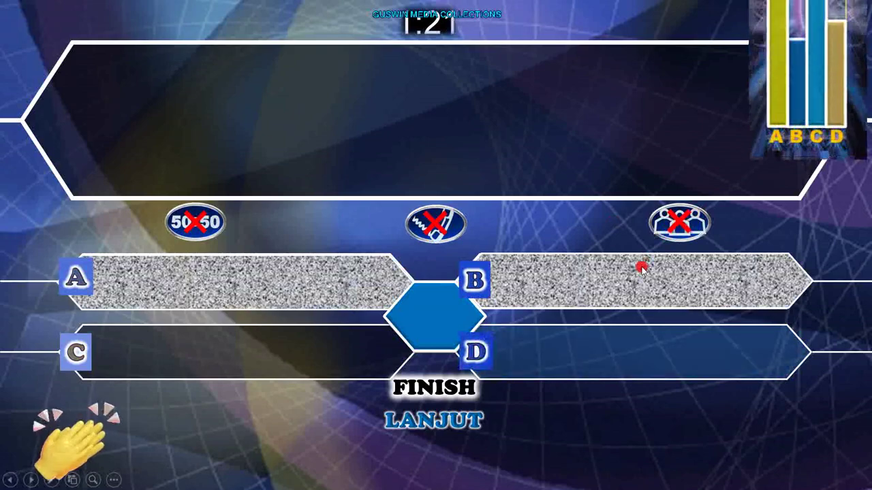
{"action": "key", "text": "Escape"}
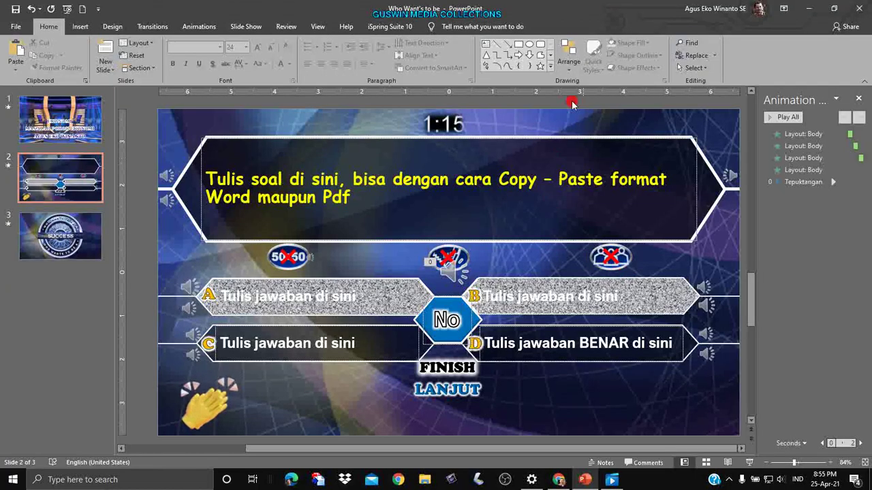
In the slide master, stretch bar D of the Jawab D->BA layout's audience poll chart upward until it is taller than bar A.
{"action": "left_click", "coordinate": [319, 27]}
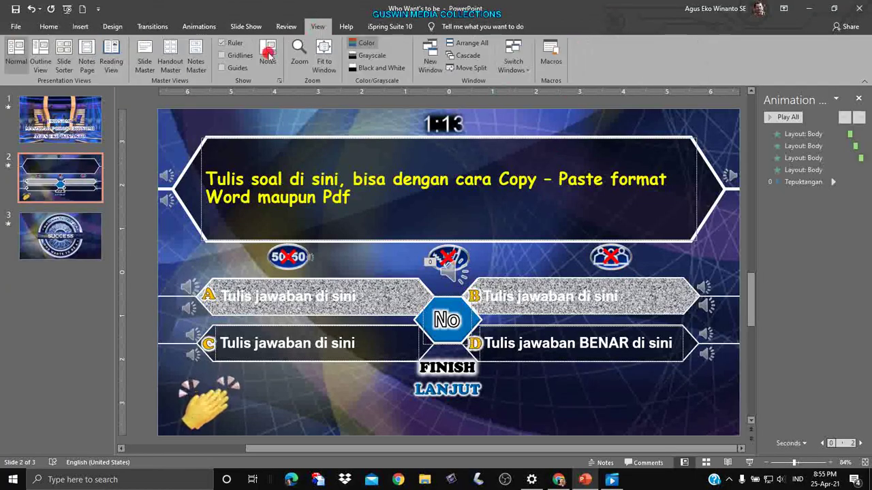
{"action": "left_click", "coordinate": [145, 60]}
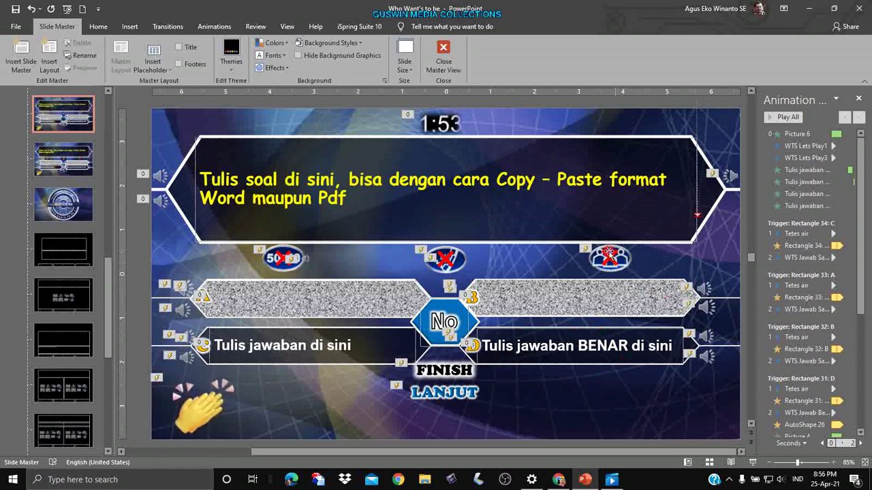
{"action": "scroll", "coordinate": [640, 315], "scroll_direction": "down", "scroll_amount": 4, "text": "ctrl"}
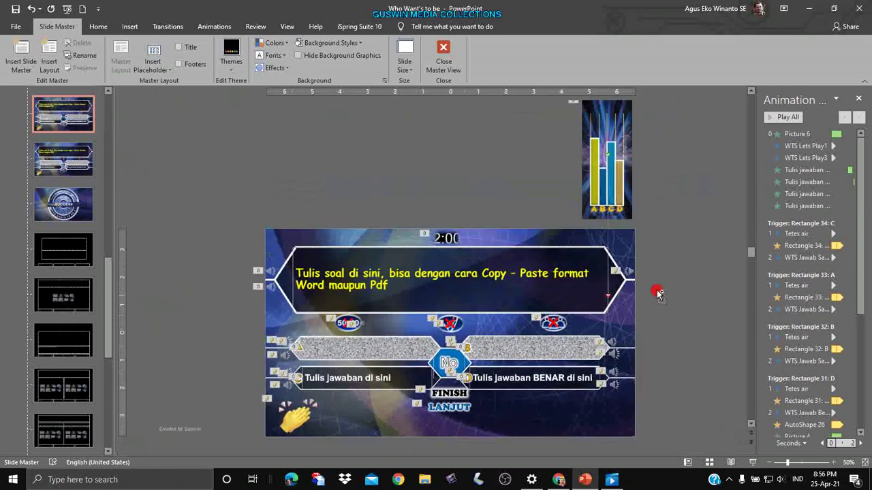
{"action": "left_click_drag", "start_coordinate": [589, 184], "coordinate": [585, 256]}
{"action": "left_click", "coordinate": [652, 304]}
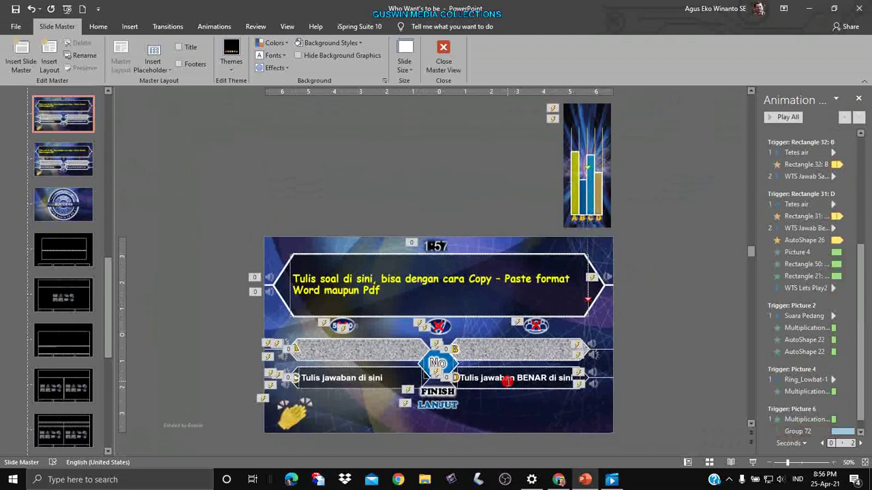
{"action": "left_click", "coordinate": [598, 209]}
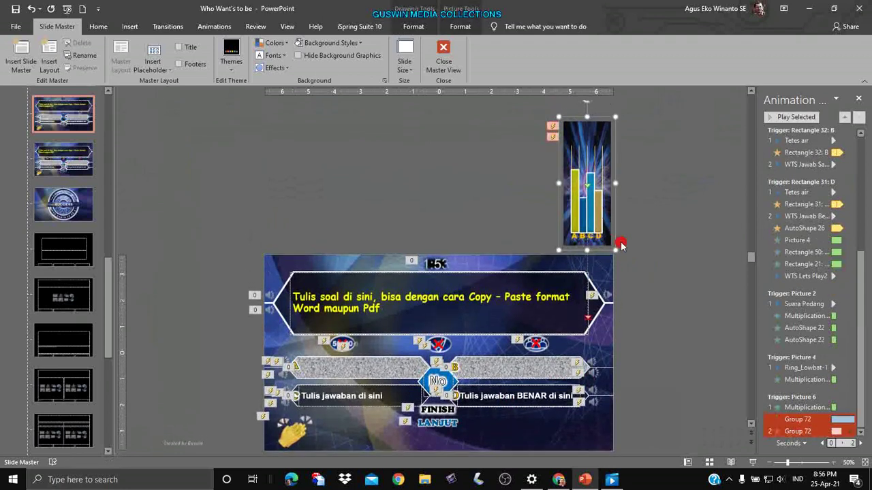
{"action": "scroll", "coordinate": [617, 224], "scroll_direction": "up", "scroll_amount": 3, "text": "ctrl"}
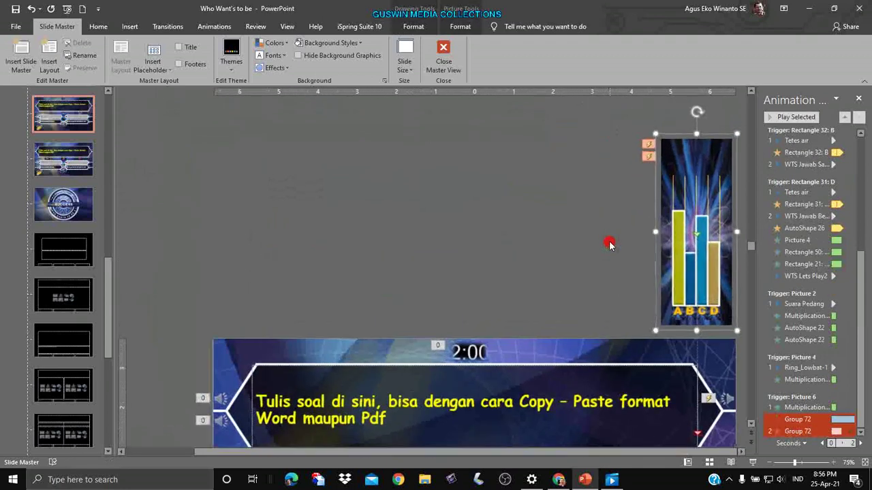
{"action": "left_click", "coordinate": [715, 266]}
{"action": "scroll", "coordinate": [732, 273], "scroll_direction": "up", "scroll_amount": 8, "text": "ctrl"}
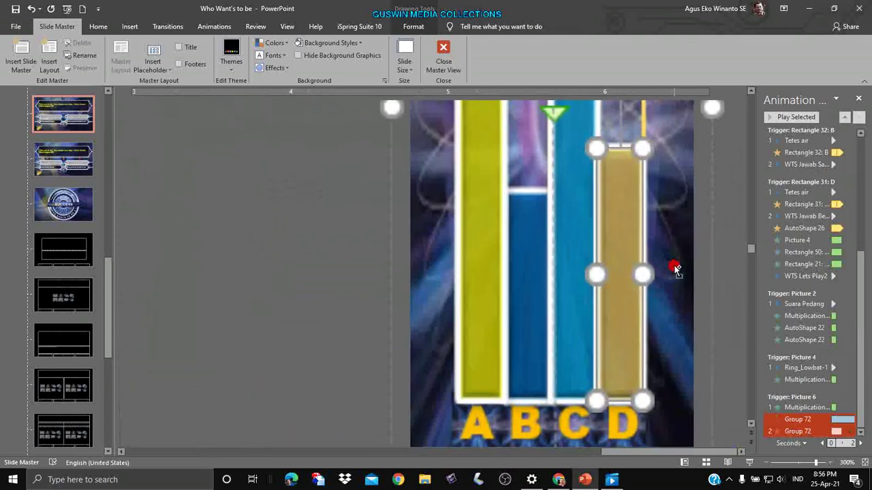
{"action": "scroll", "coordinate": [666, 238], "scroll_direction": "down", "scroll_amount": 5, "text": "ctrl"}
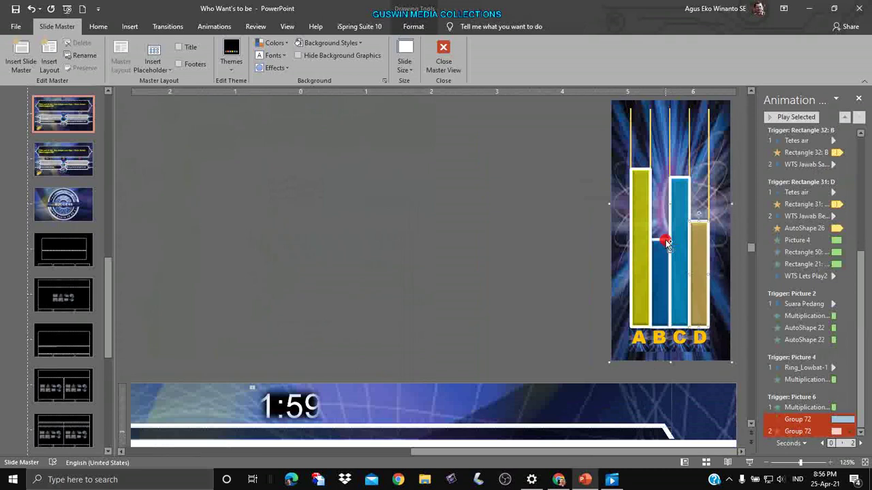
{"action": "left_click_drag", "start_coordinate": [690, 210], "coordinate": [689, 137]}
{"action": "scroll", "coordinate": [526, 328], "scroll_direction": "down", "scroll_amount": 2, "text": "ctrl"}
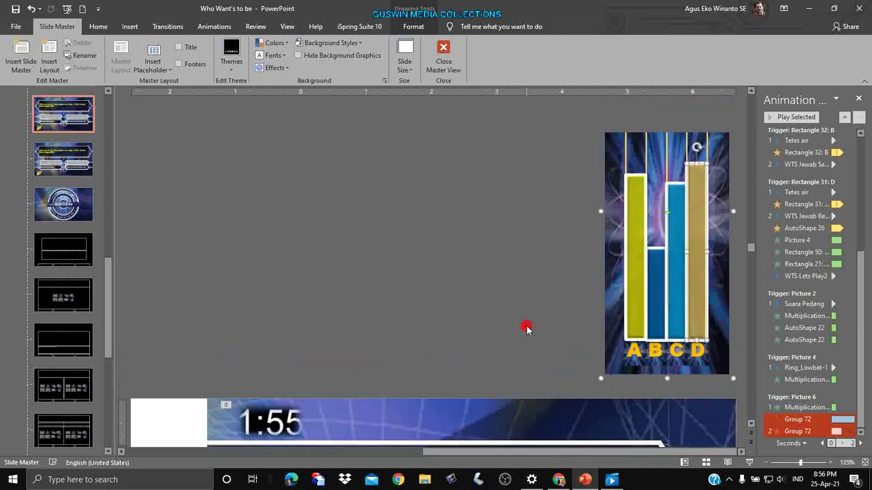
In the Kunci D_X-AB layout, stretch bar B of the audience poll chart upward, keeping it shorter than bar C.
{"action": "scroll", "coordinate": [527, 328], "scroll_direction": "down", "scroll_amount": 1, "text": "ctrl"}
{"action": "scroll", "coordinate": [528, 331], "scroll_direction": "down", "scroll_amount": 2}
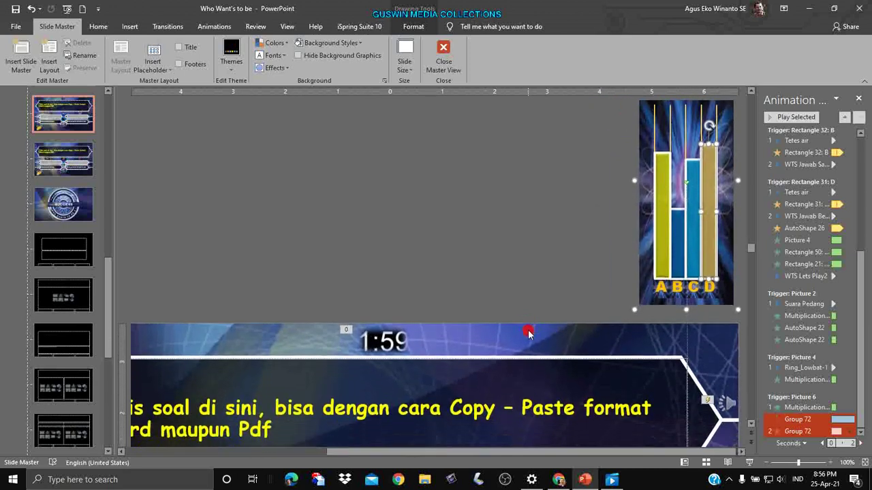
{"action": "scroll", "coordinate": [528, 332], "scroll_direction": "down", "scroll_amount": 3, "text": "ctrl"}
{"action": "scroll", "coordinate": [527, 335], "scroll_direction": "down", "scroll_amount": 4}
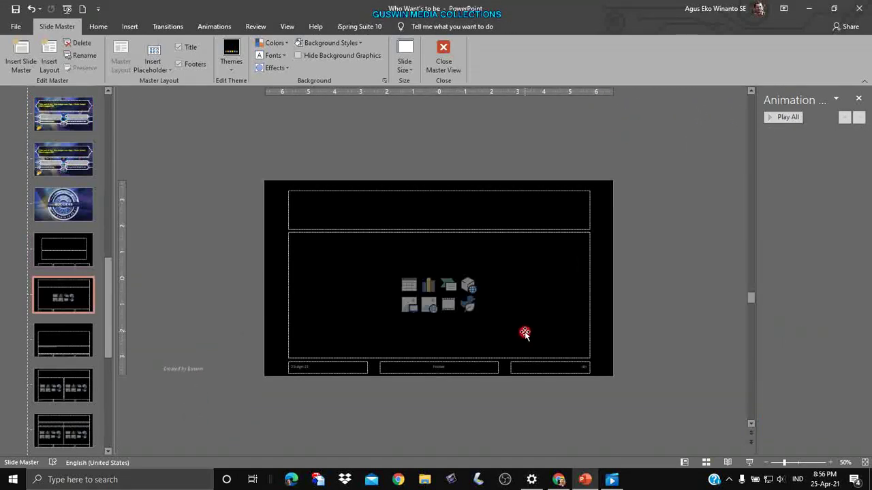
{"action": "scroll", "coordinate": [525, 332], "scroll_direction": "up", "scroll_amount": 3}
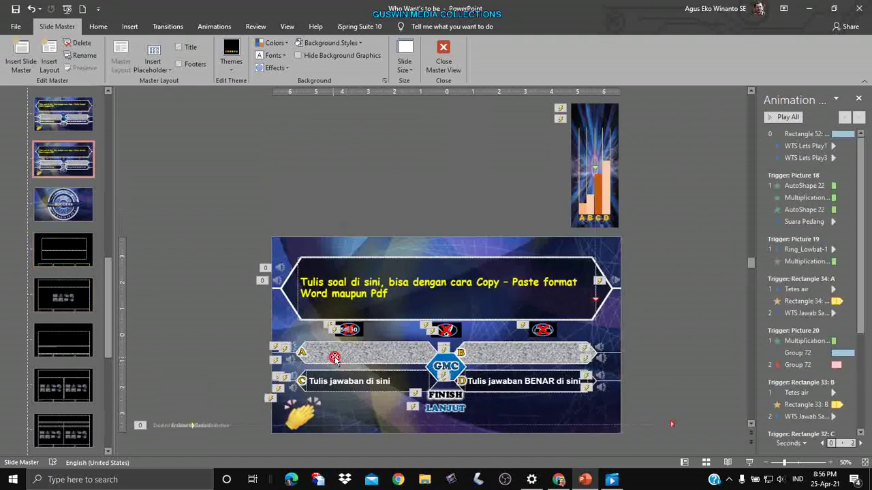
{"action": "left_click", "coordinate": [588, 204]}
{"action": "scroll", "coordinate": [589, 204], "scroll_direction": "up", "scroll_amount": 3}
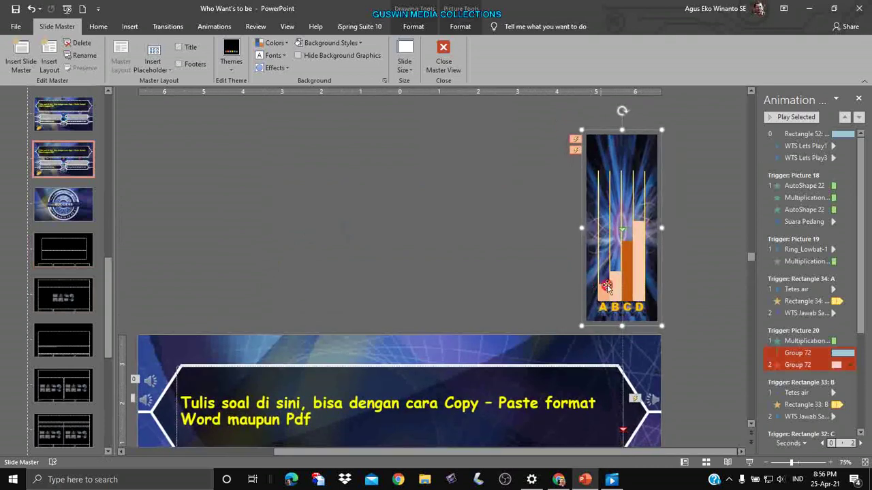
{"action": "left_click", "coordinate": [615, 284]}
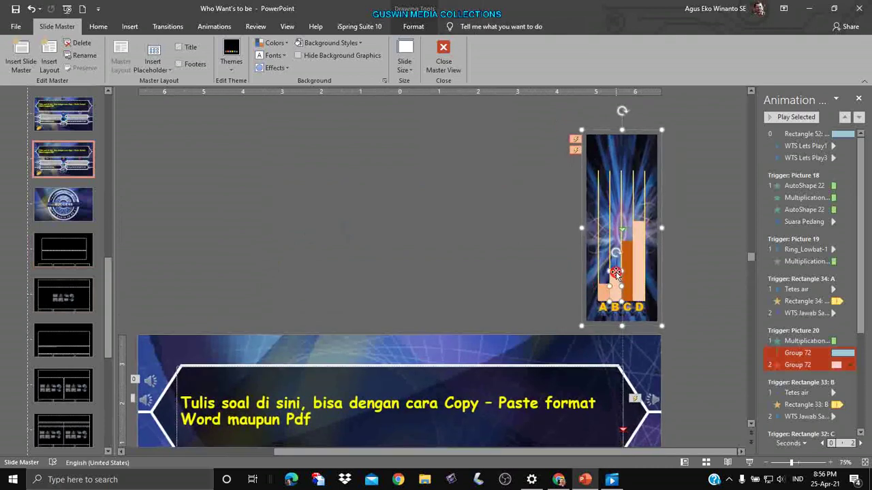
{"action": "scroll", "coordinate": [617, 276], "scroll_direction": "up", "scroll_amount": 5}
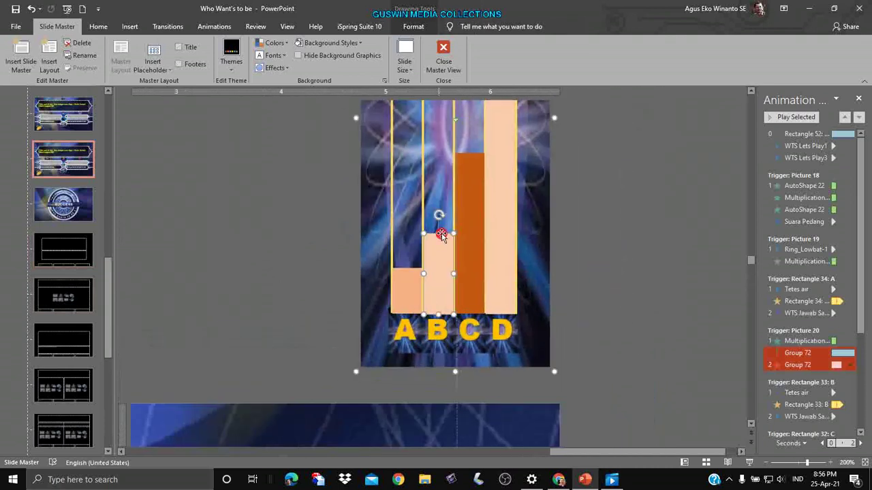
{"action": "left_click_drag", "start_coordinate": [439, 234], "coordinate": [430, 202]}
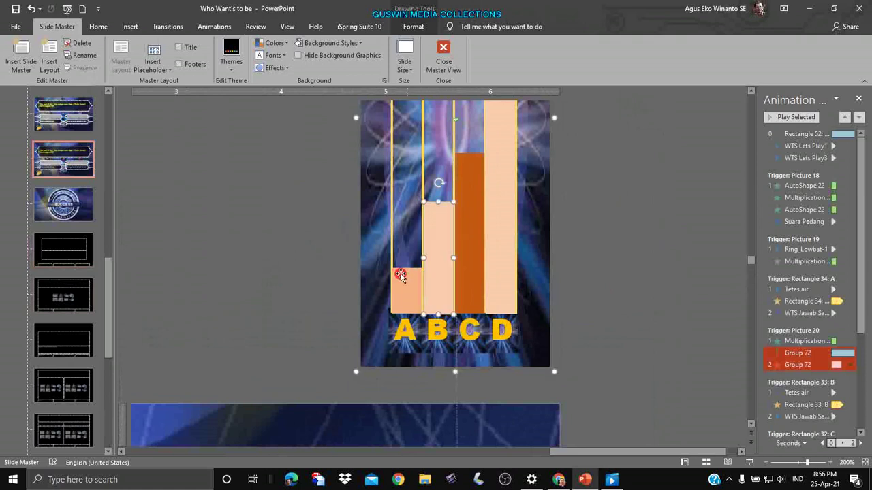
{"action": "left_click", "coordinate": [683, 231]}
{"action": "scroll", "coordinate": [663, 236], "scroll_direction": "down", "scroll_amount": 6}
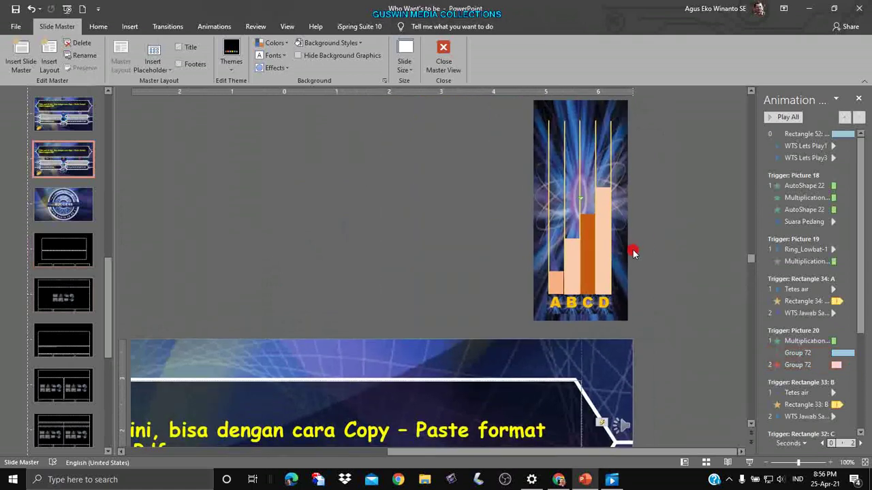
{"action": "scroll", "coordinate": [634, 254], "scroll_direction": "down", "scroll_amount": 1}
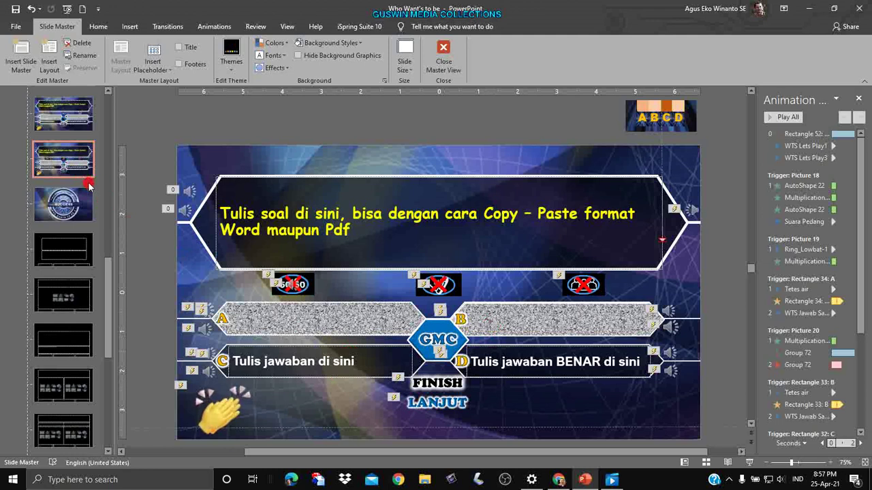
Duplicate the Jawab D->BA layout and rename the copy Jawab D->AC.
{"action": "left_click", "coordinate": [71, 115]}
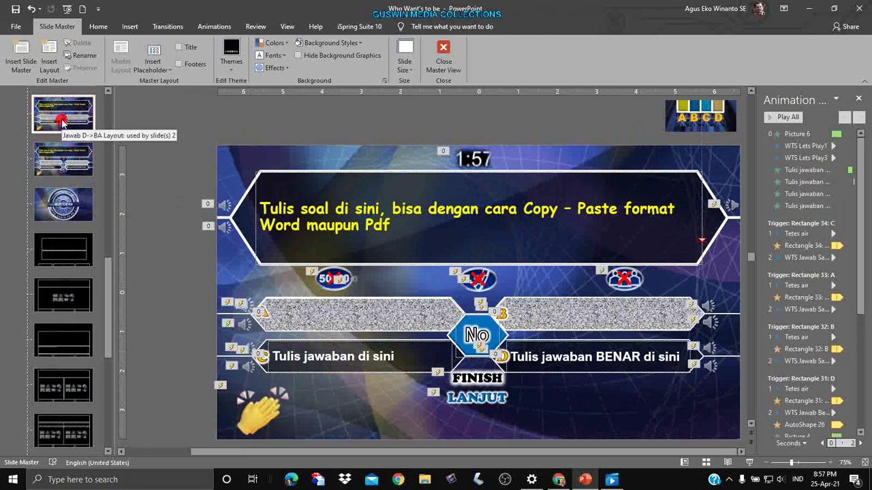
{"action": "right_click", "coordinate": [65, 118]}
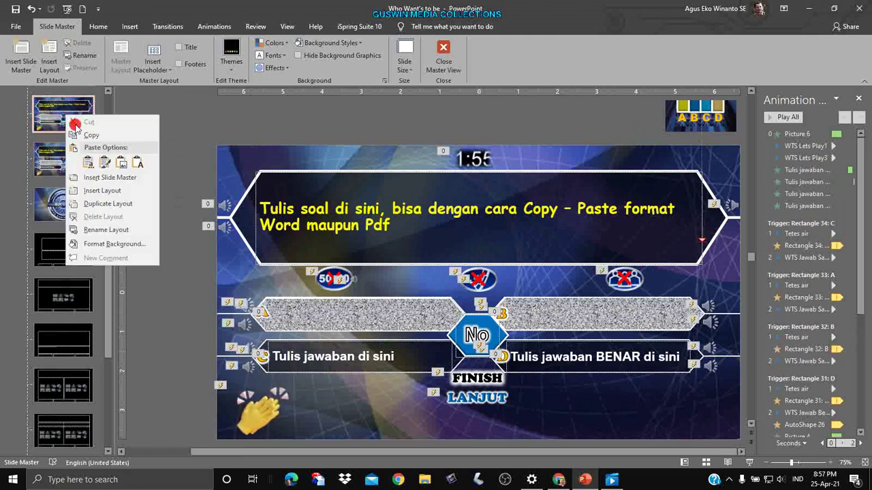
{"action": "left_click", "coordinate": [106, 204]}
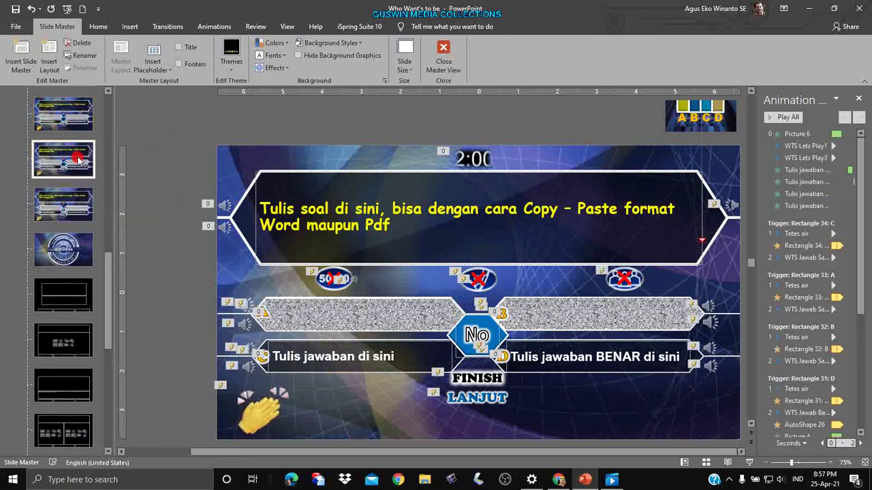
{"action": "right_click", "coordinate": [80, 159]}
{"action": "left_click", "coordinate": [117, 273]}
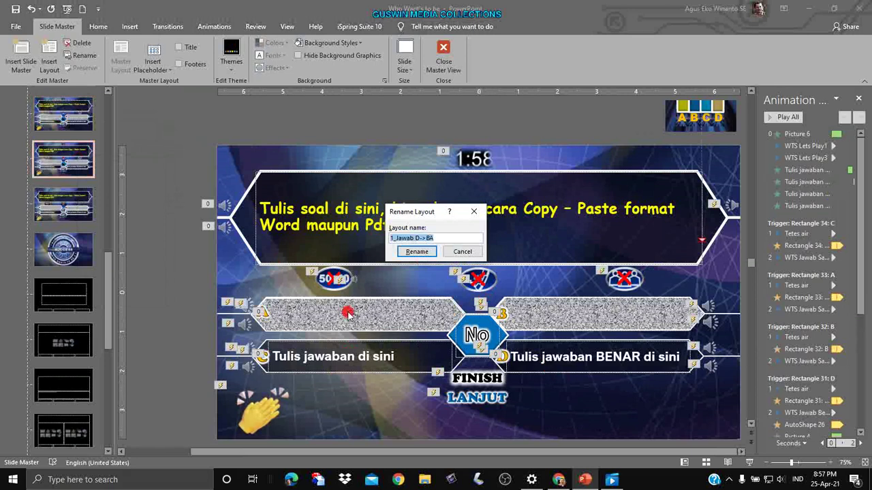
{"action": "left_click", "coordinate": [432, 238]}
{"action": "left_click", "coordinate": [430, 238]}
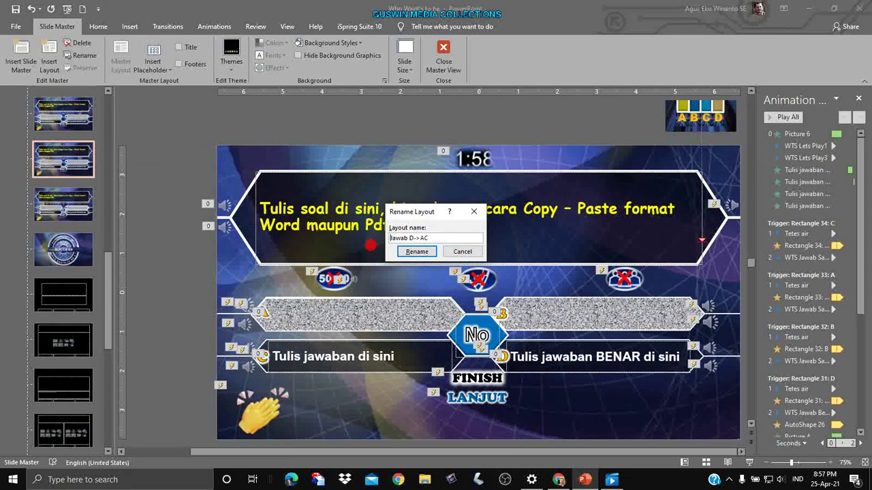
{"action": "left_click", "coordinate": [411, 251]}
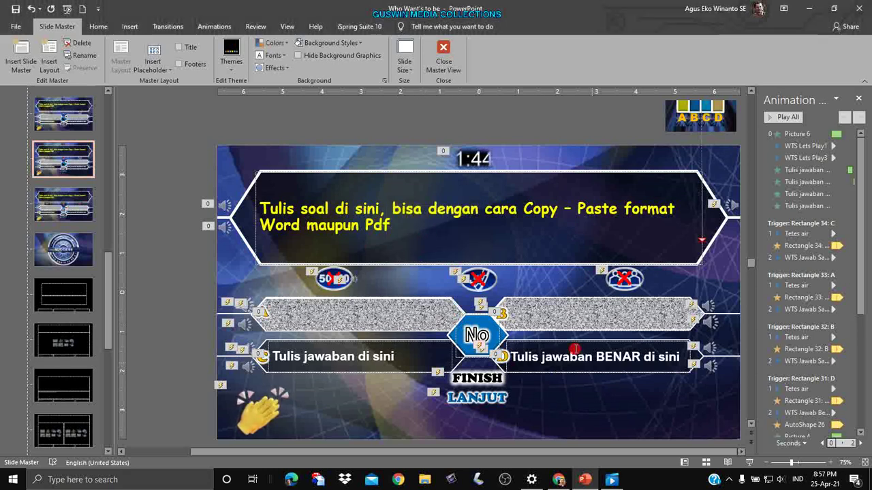
In the Jawab D->AC layout, move the granite-textured cover from answer B onto answer C, aligned with the box outline.
{"action": "left_click", "coordinate": [601, 319]}
{"action": "left_click_drag", "start_coordinate": [601, 319], "coordinate": [370, 357]}
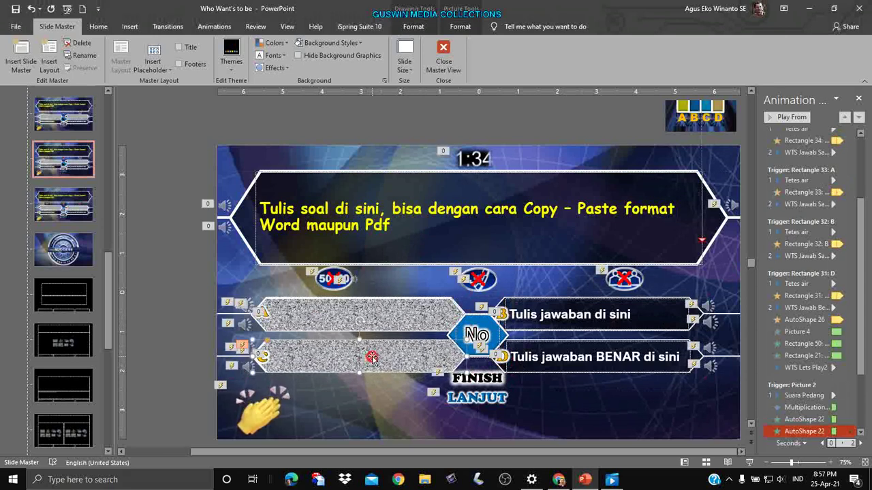
{"action": "scroll", "coordinate": [371, 355], "scroll_direction": "up", "scroll_amount": 10}
{"action": "left_click", "coordinate": [373, 344]}
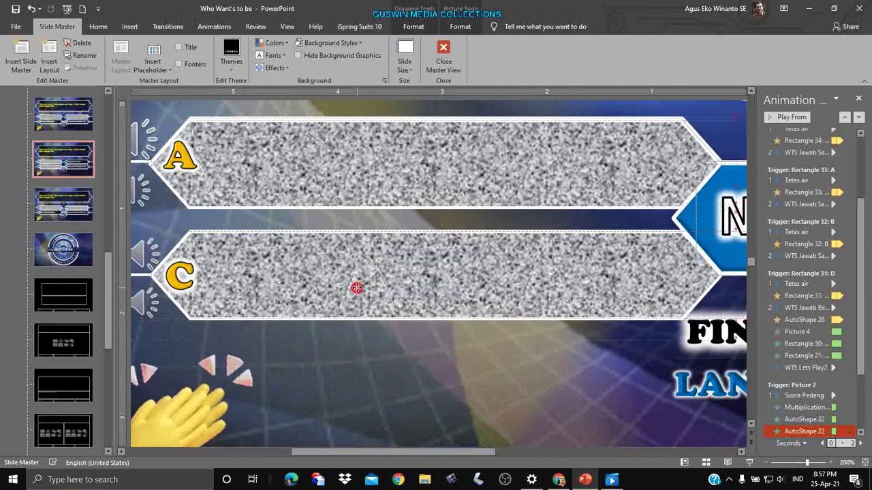
{"action": "scroll", "coordinate": [409, 331], "scroll_direction": "down", "scroll_amount": 5}
{"action": "scroll", "coordinate": [421, 348], "scroll_direction": "down", "scroll_amount": 7}
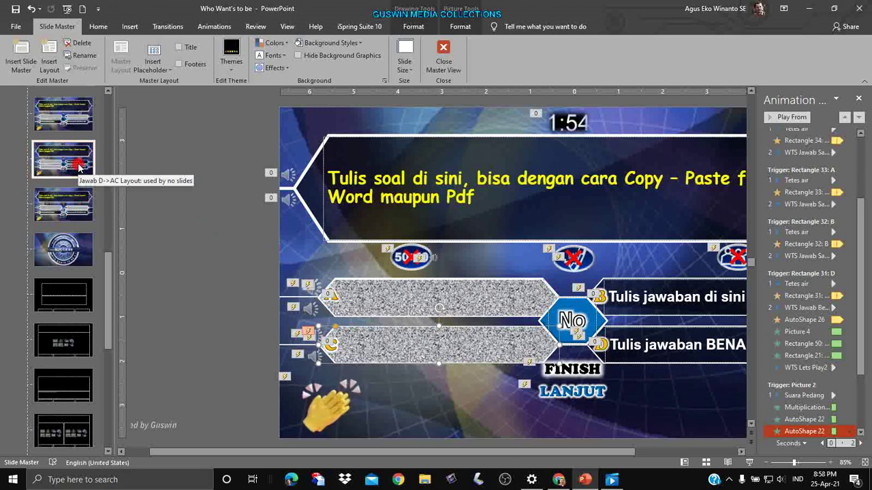
Duplicate the Jawab D->AC layout and rename the copy Jawab D->BC.
{"action": "scroll", "coordinate": [271, 259], "scroll_direction": "down", "scroll_amount": 3, "text": "ctrl"}
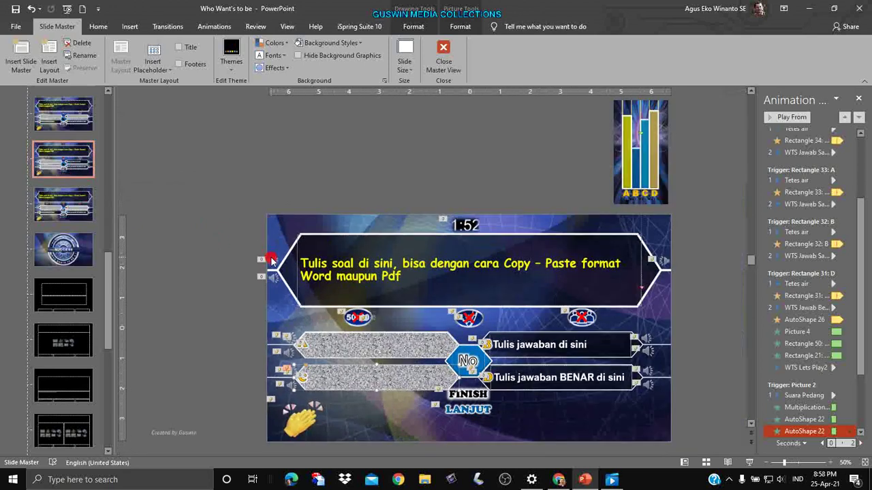
{"action": "right_click", "coordinate": [75, 172]}
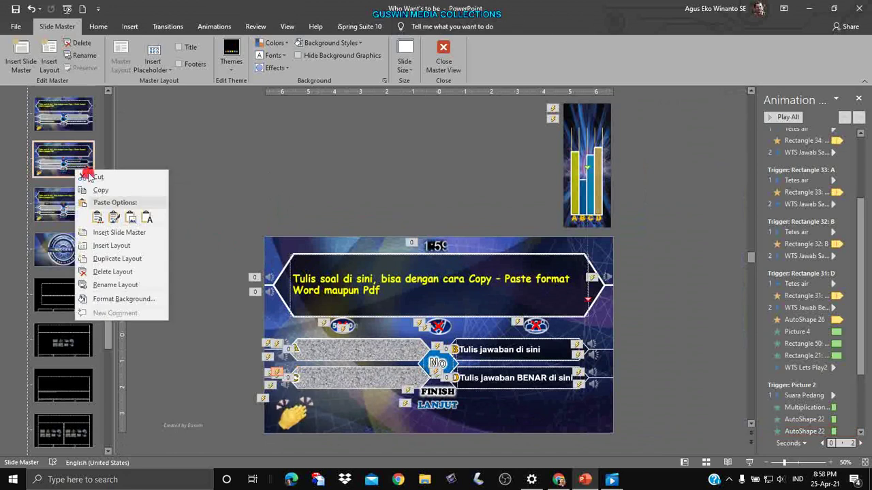
{"action": "left_click", "coordinate": [126, 263]}
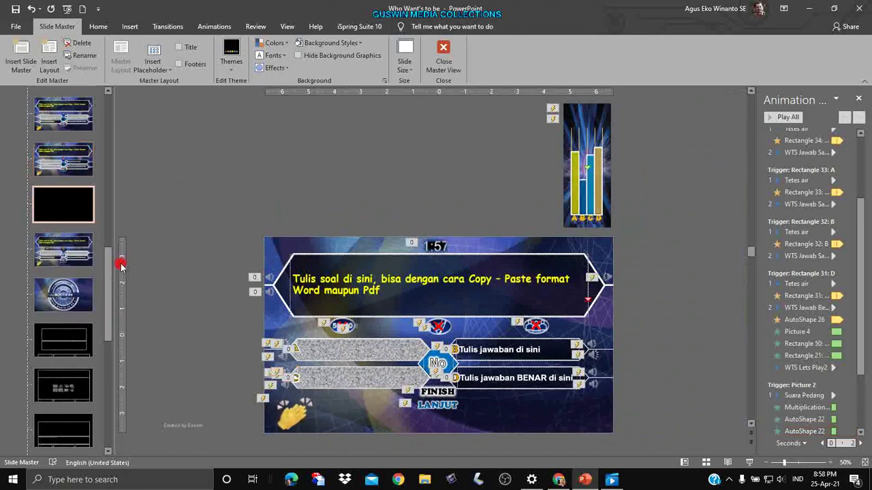
{"action": "right_click", "coordinate": [77, 217]}
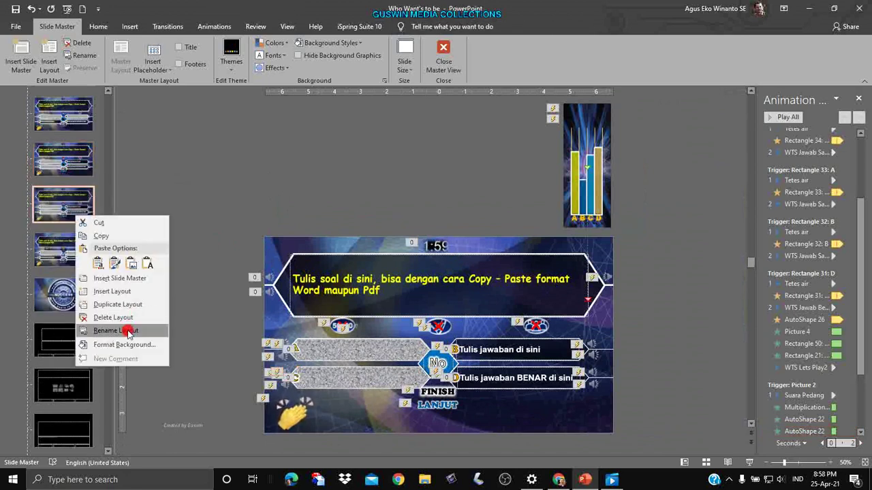
{"action": "left_click", "coordinate": [130, 331]}
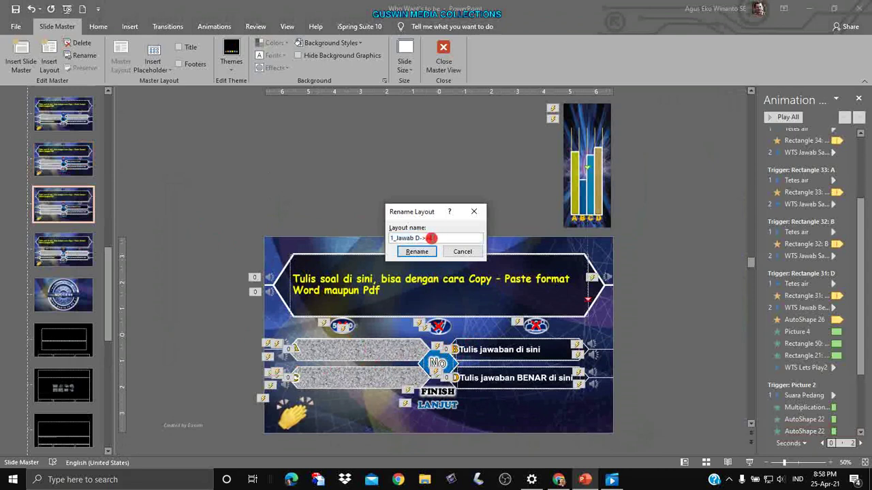
{"action": "type", "text": "C"}
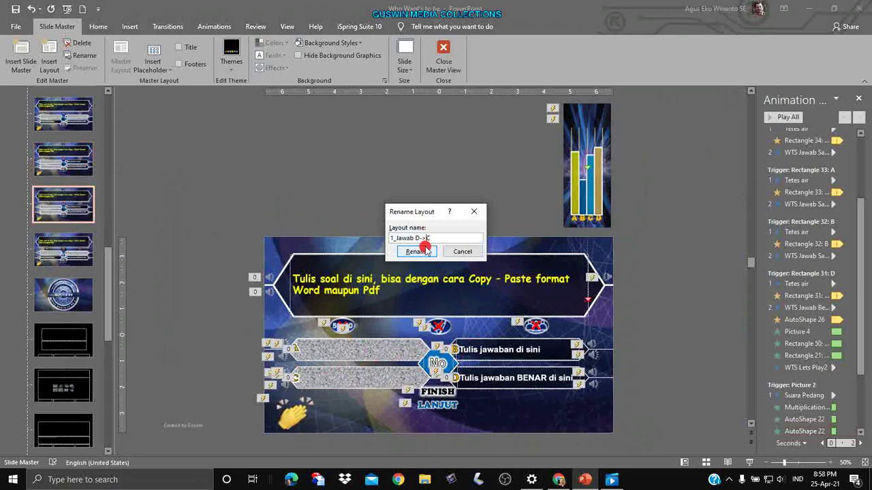
{"action": "left_click", "coordinate": [392, 239]}
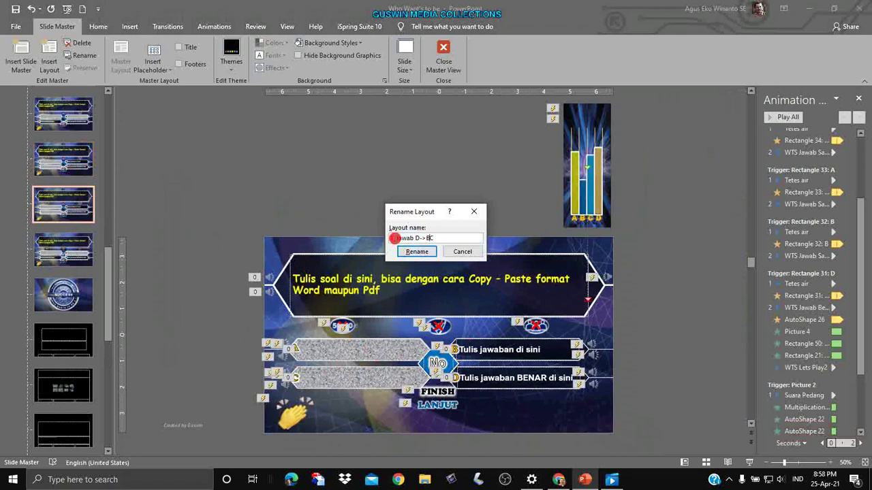
{"action": "key", "text": "Delete"}
{"action": "left_click", "coordinate": [418, 253]}
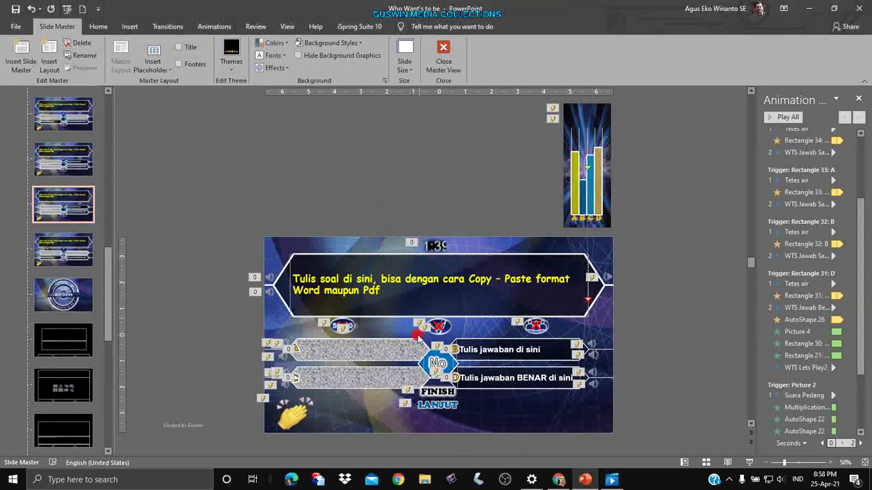
In the Jawab D->BC layout, move the granite-textured cover from answer A onto answer B and fine-tune its position over the box.
{"action": "left_click", "coordinate": [384, 352]}
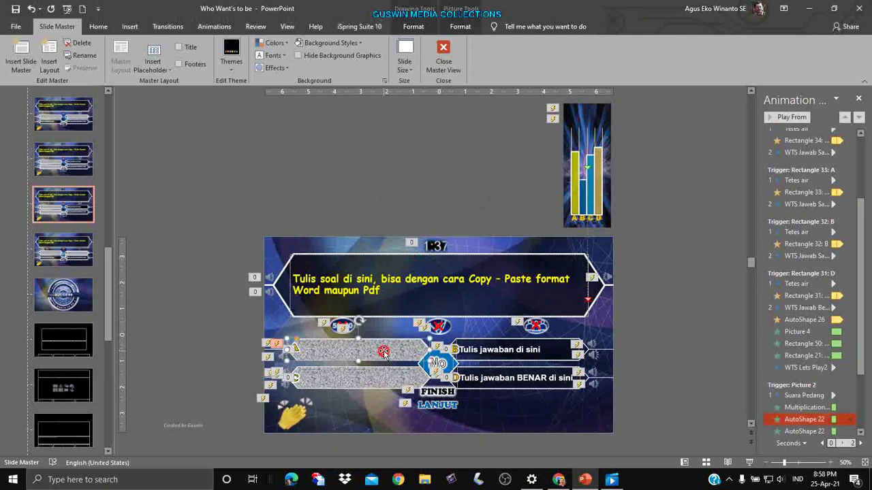
{"action": "left_click_drag", "start_coordinate": [385, 351], "coordinate": [543, 350]}
{"action": "scroll", "coordinate": [526, 340], "scroll_direction": "up", "scroll_amount": 1}
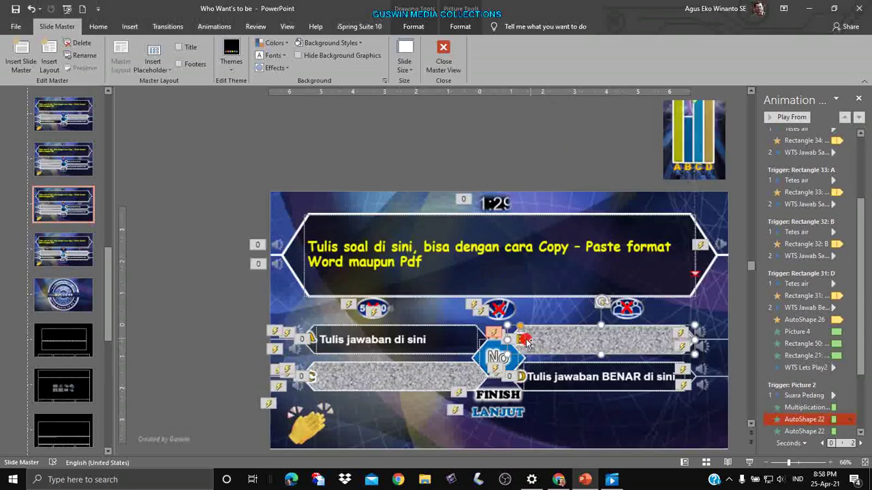
{"action": "scroll", "coordinate": [525, 340], "scroll_direction": "up", "scroll_amount": 5}
{"action": "key", "text": "Escape"}
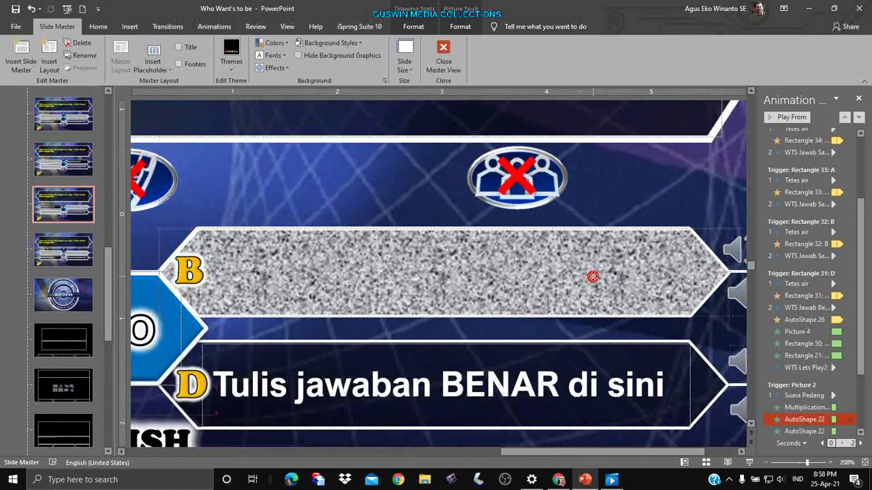
{"action": "left_click", "coordinate": [584, 275]}
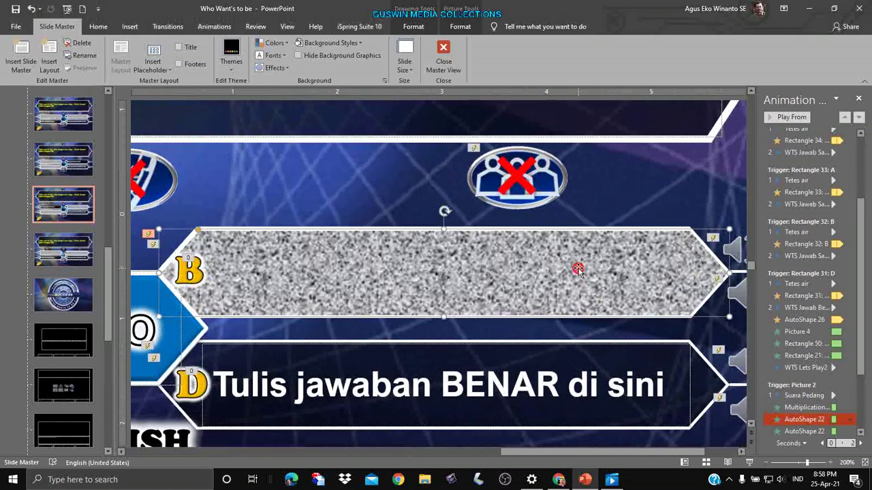
{"action": "key", "text": "Escape"}
{"action": "left_click", "coordinate": [574, 274]}
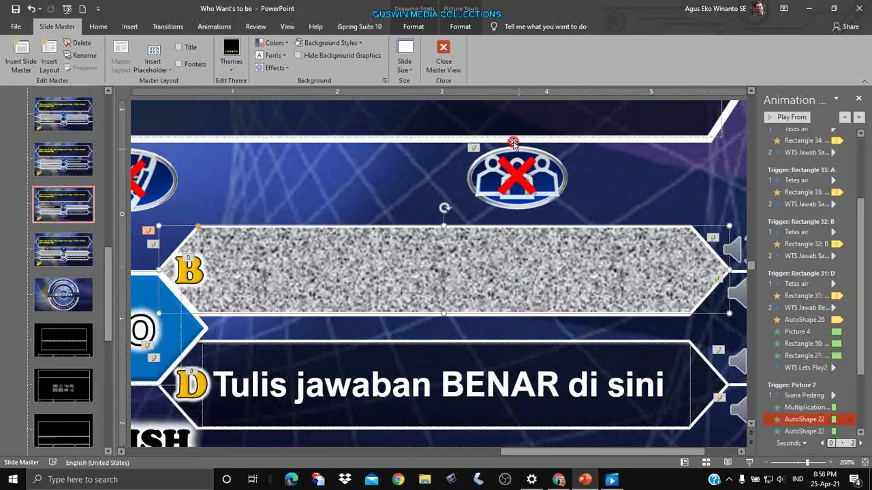
Close the slide master view and look over the answer-key layouts available for slide 2.
{"action": "left_click", "coordinate": [446, 63]}
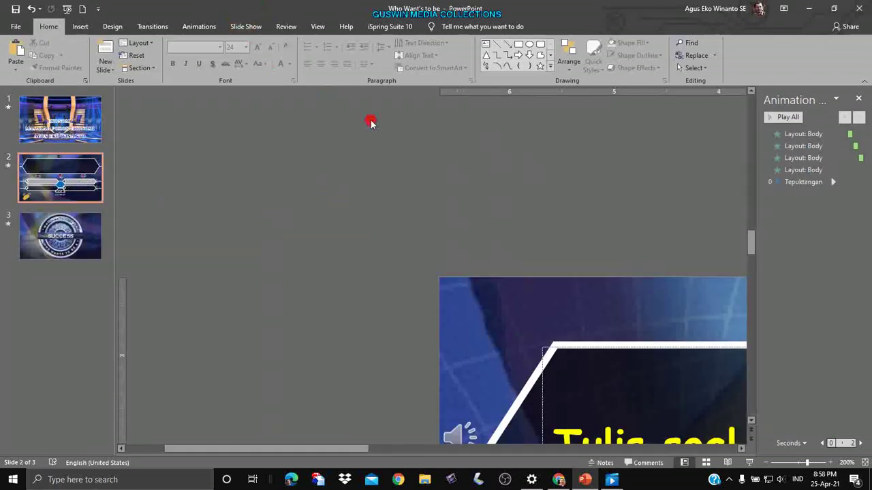
{"action": "scroll", "coordinate": [331, 187], "scroll_direction": "down", "scroll_amount": 5, "text": "ctrl"}
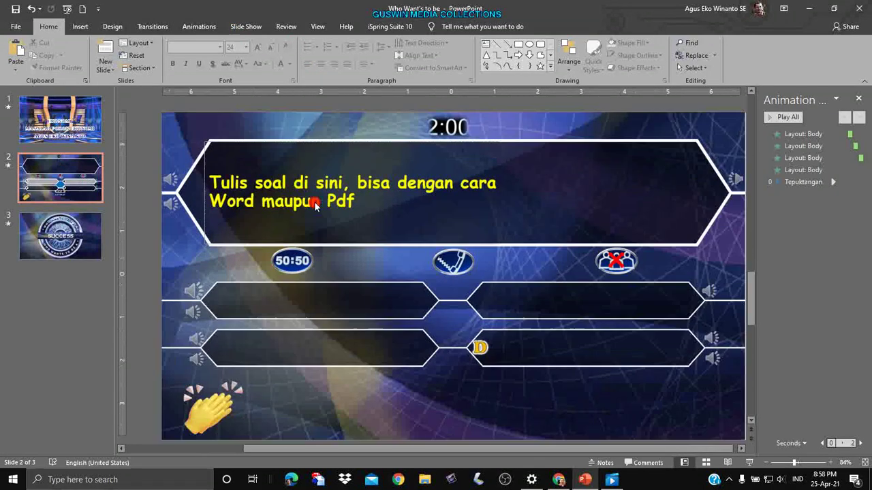
{"action": "scroll", "coordinate": [333, 202], "scroll_direction": "down", "scroll_amount": 1, "text": "ctrl"}
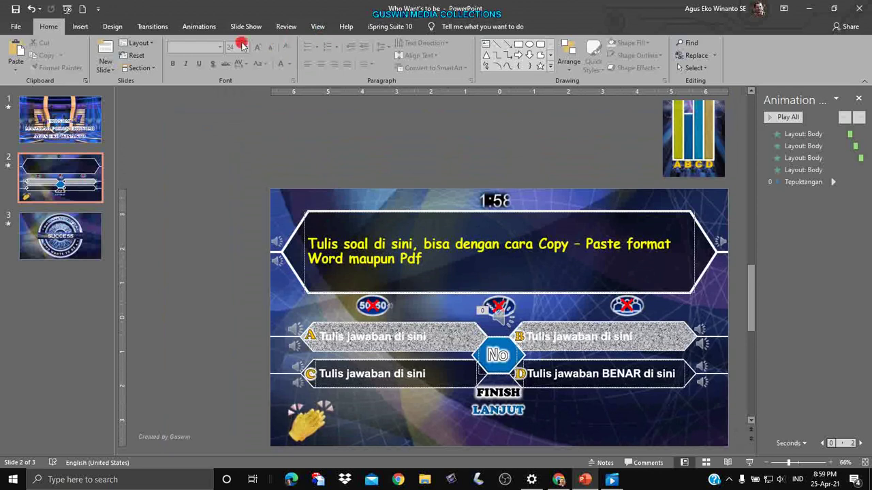
{"action": "left_click", "coordinate": [144, 43]}
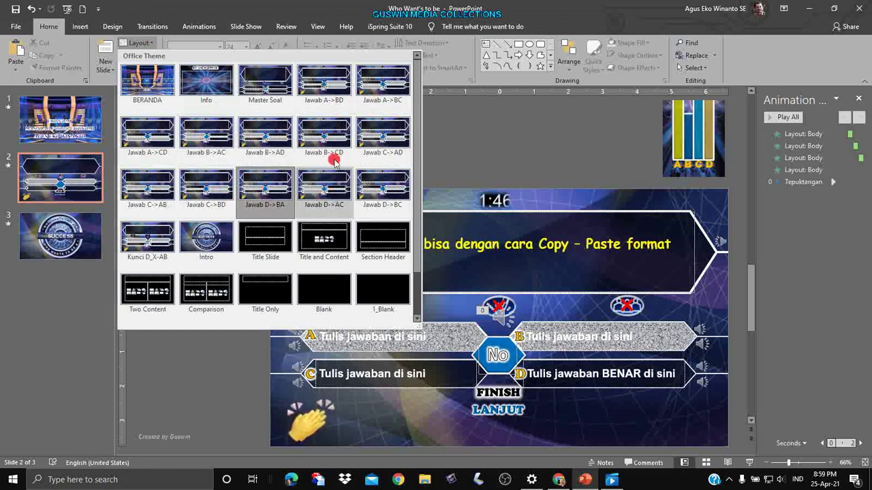
{"action": "left_click", "coordinate": [453, 121]}
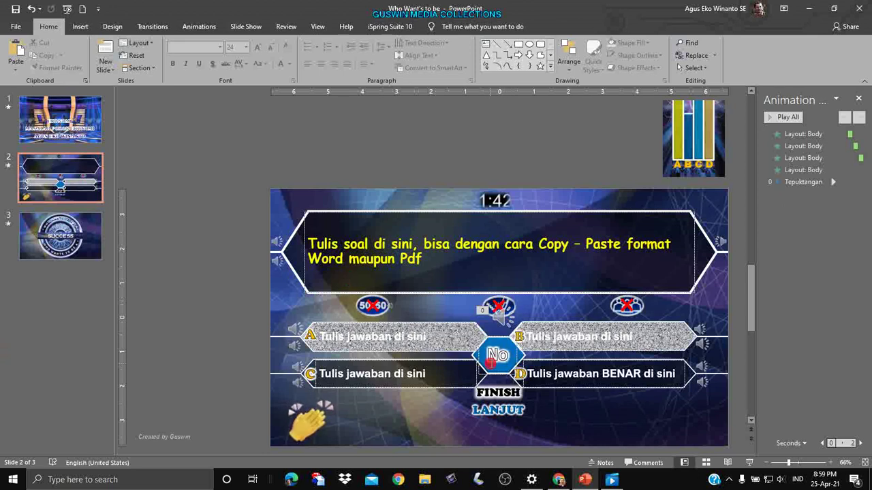
Enter 01 as the question number on slide 2 and insert a new question slide after it.
{"action": "left_click", "coordinate": [498, 364]}
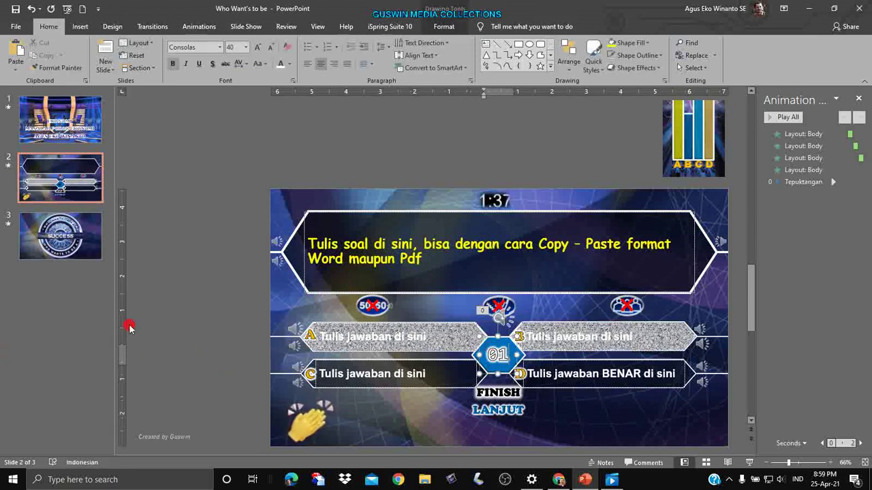
{"action": "left_click", "coordinate": [73, 207]}
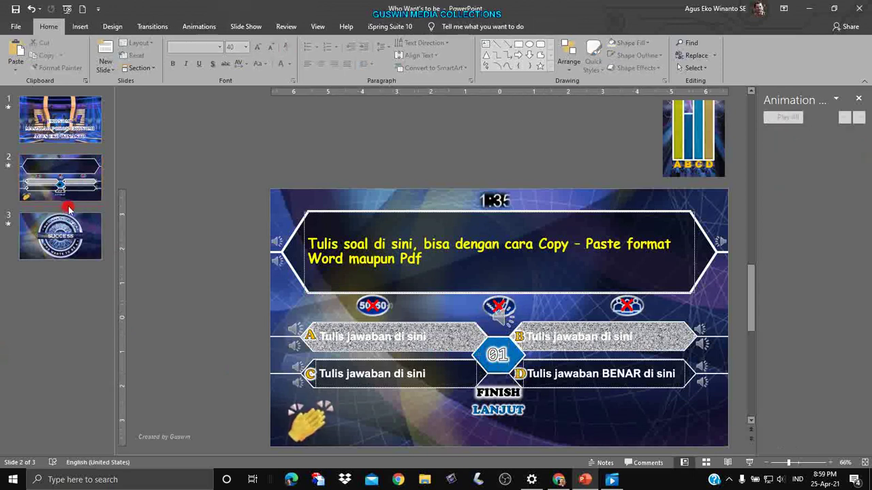
{"action": "left_click", "coordinate": [106, 58]}
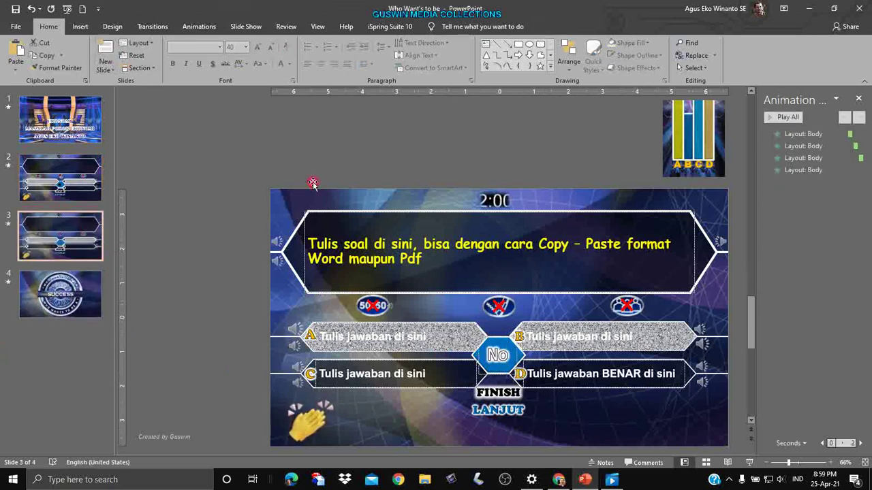
Enter 02 as the question number on slide 3 and compare that slide with slide 2.
{"action": "left_click", "coordinate": [495, 361]}
{"action": "left_click", "coordinate": [496, 361]}
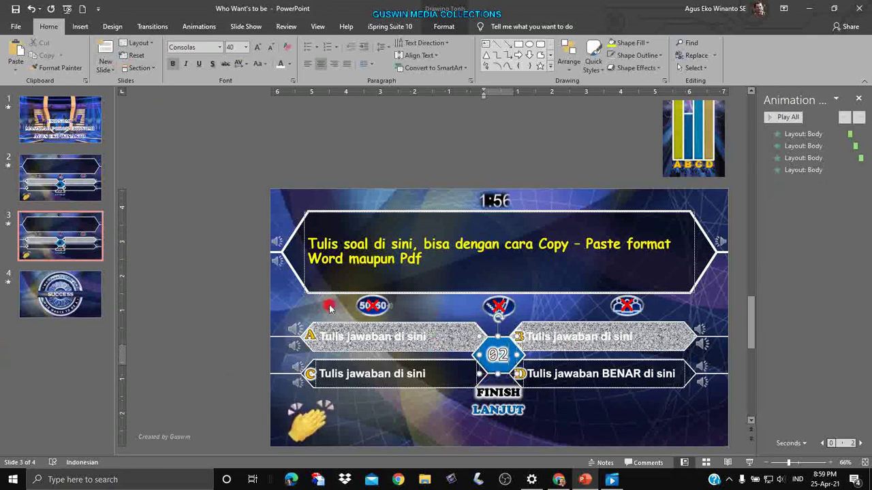
{"action": "left_click", "coordinate": [137, 350]}
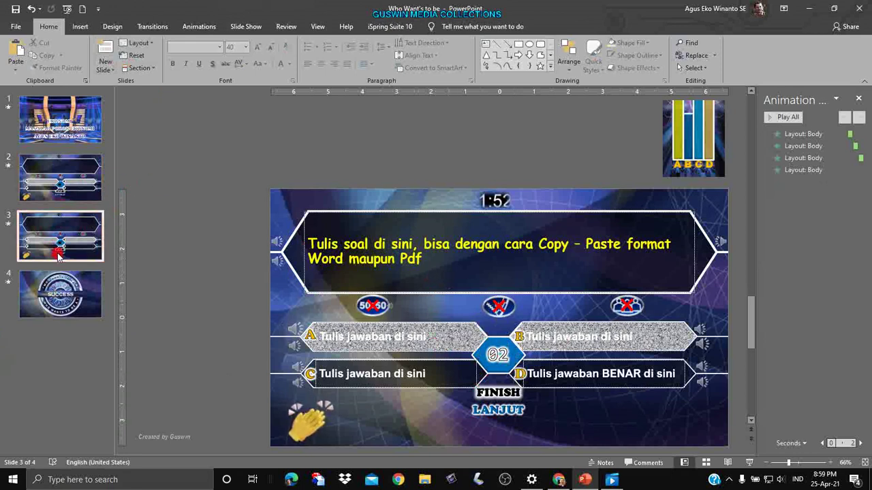
{"action": "left_click", "coordinate": [53, 175]}
{"action": "left_click", "coordinate": [54, 235]}
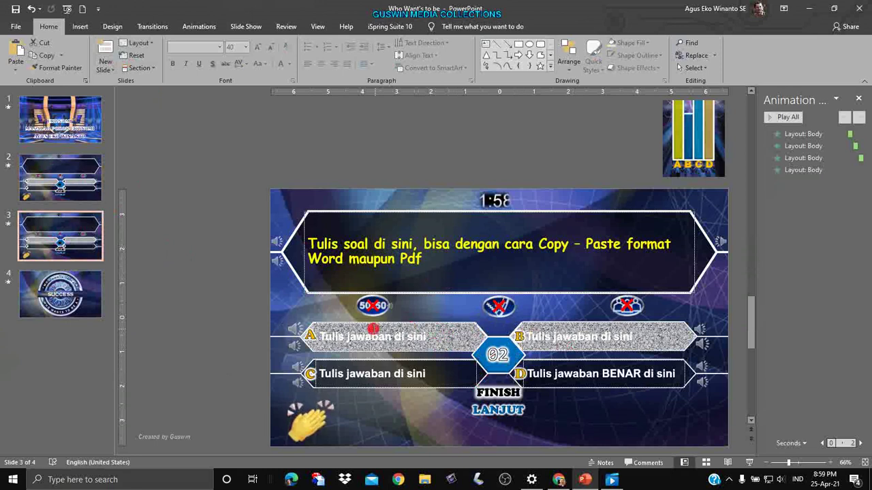
Apply the Jawab B->AC layout to slide 3.
{"action": "left_click", "coordinate": [64, 233]}
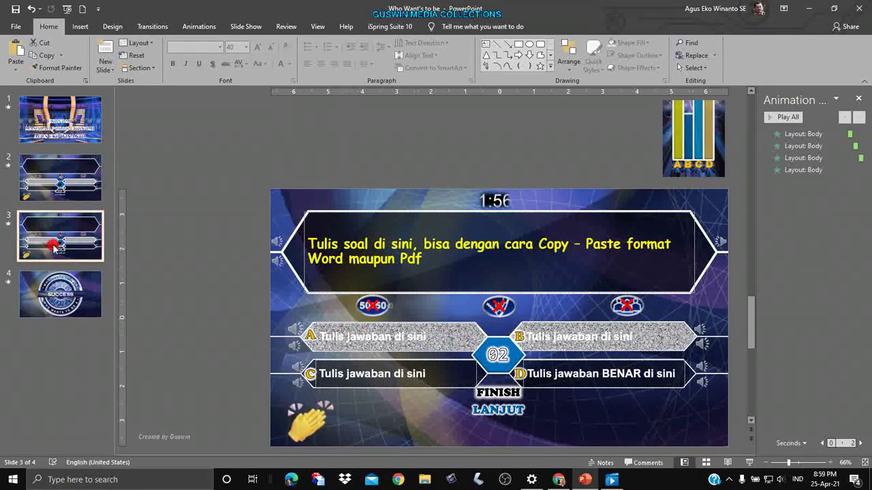
{"action": "left_click", "coordinate": [140, 42]}
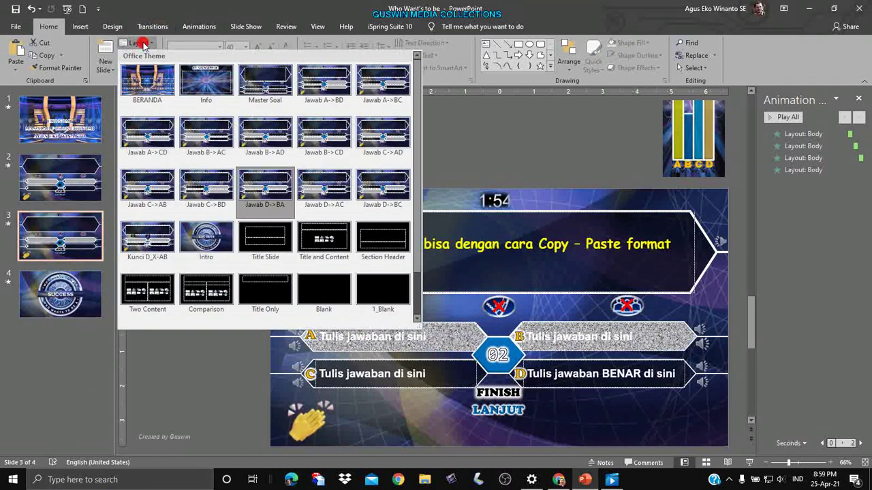
{"action": "left_click", "coordinate": [204, 137]}
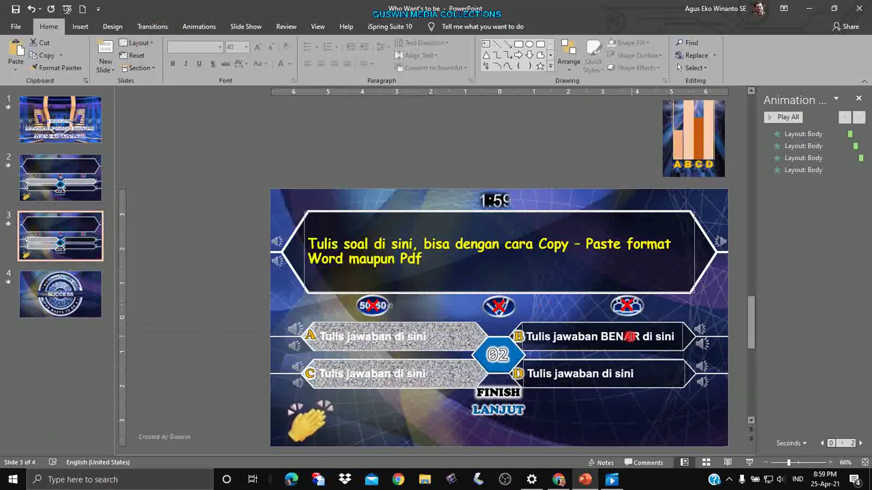
Insert a new question slide after slide 3 and apply the Jawab C->AB layout to it.
{"action": "left_click", "coordinate": [45, 267]}
{"action": "left_click", "coordinate": [106, 71]}
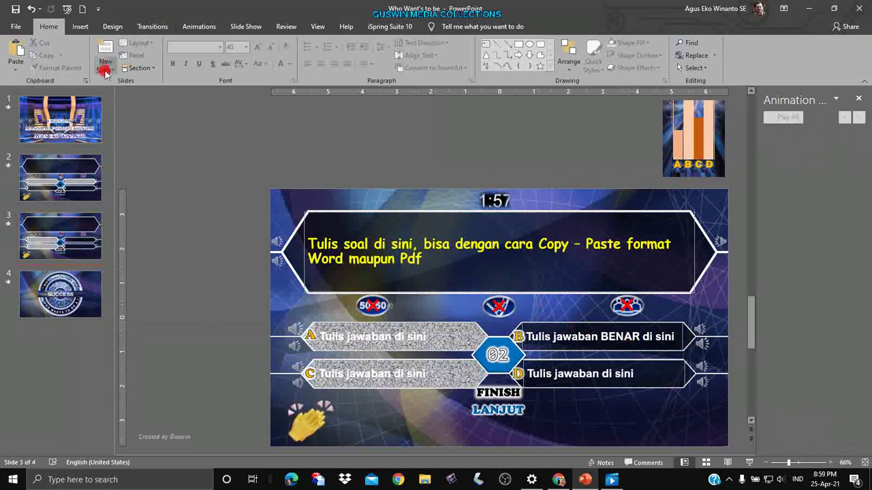
{"action": "left_click", "coordinate": [58, 303]}
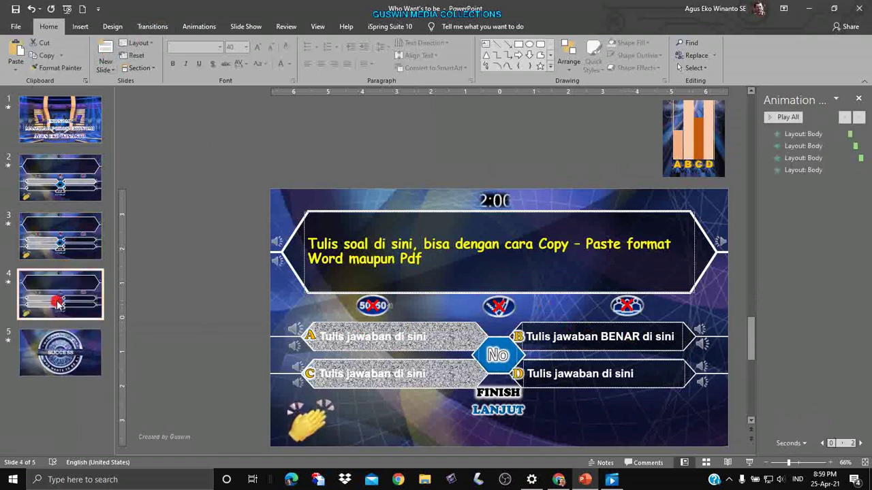
{"action": "left_click", "coordinate": [140, 45]}
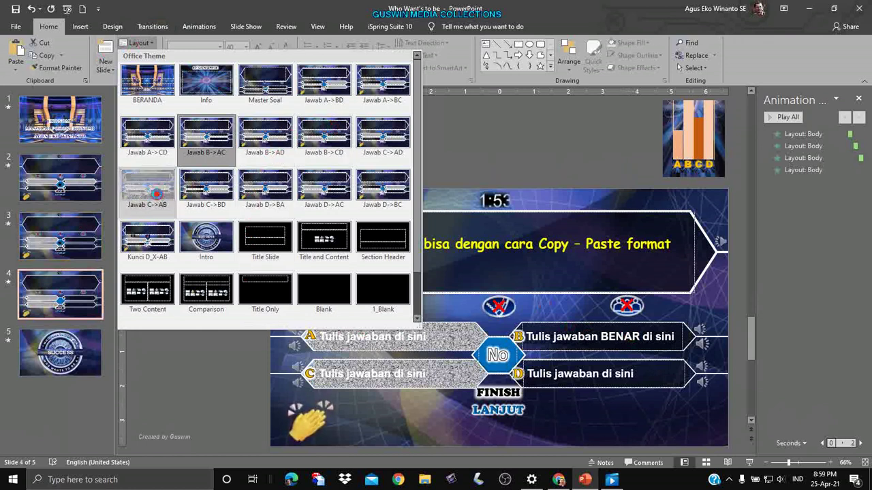
{"action": "left_click", "coordinate": [152, 196]}
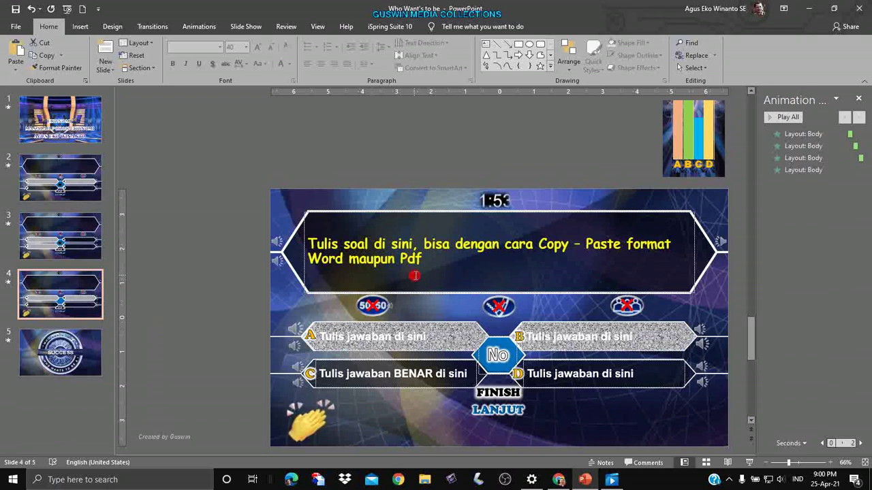
{"action": "left_click", "coordinate": [245, 218]}
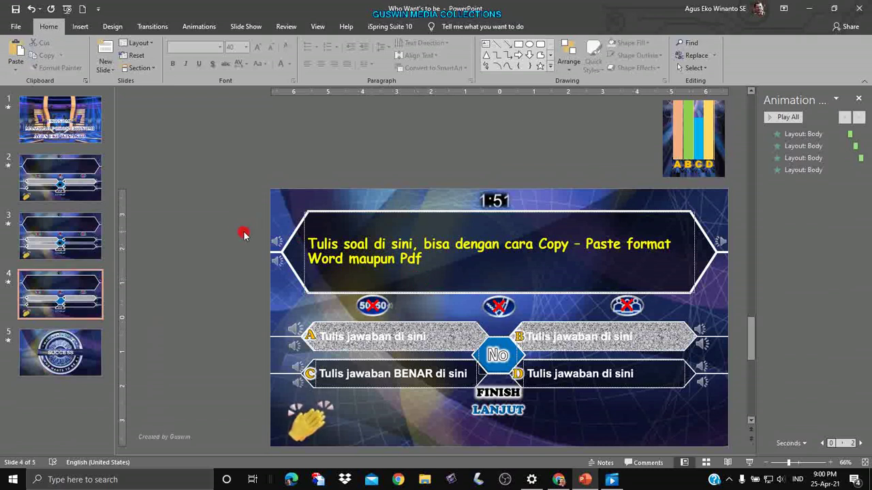